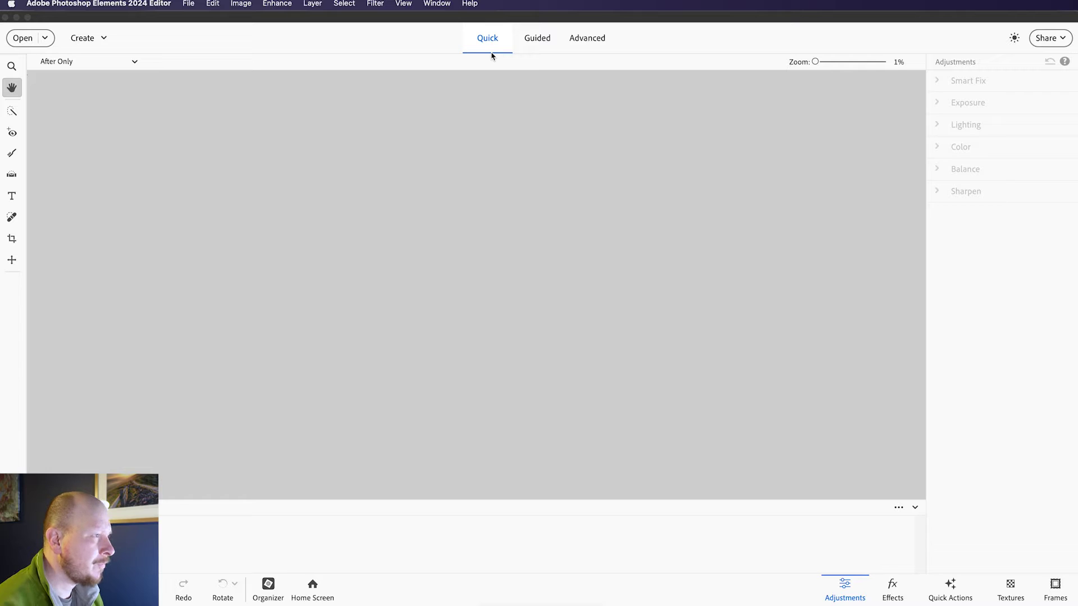
# - Switch from Guided to the Advanced workspace and show the Layers panel
pyautogui.click(537, 52)
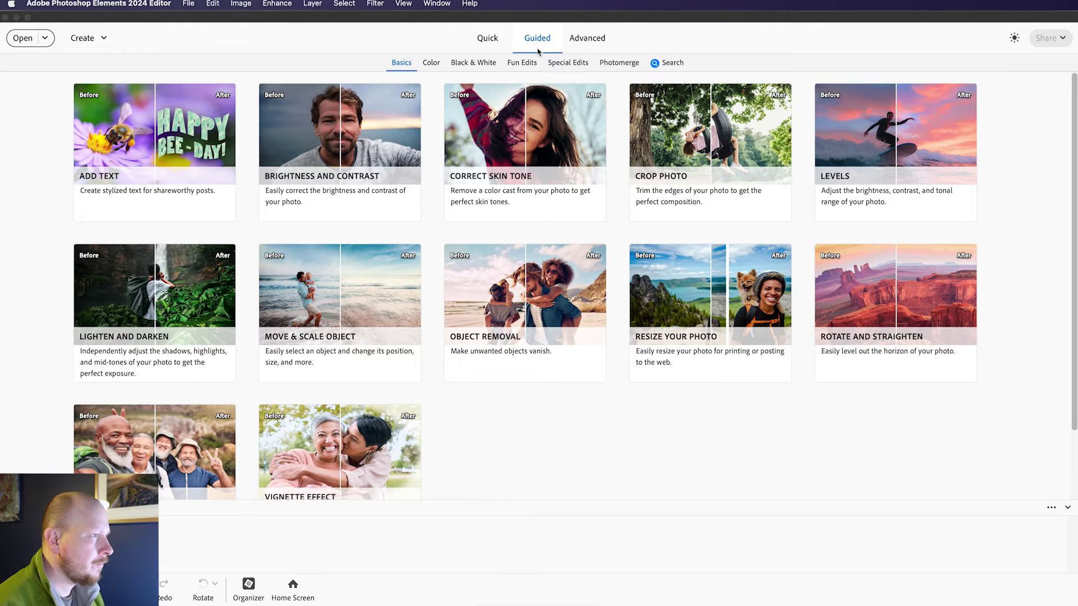
pyautogui.click(591, 45)
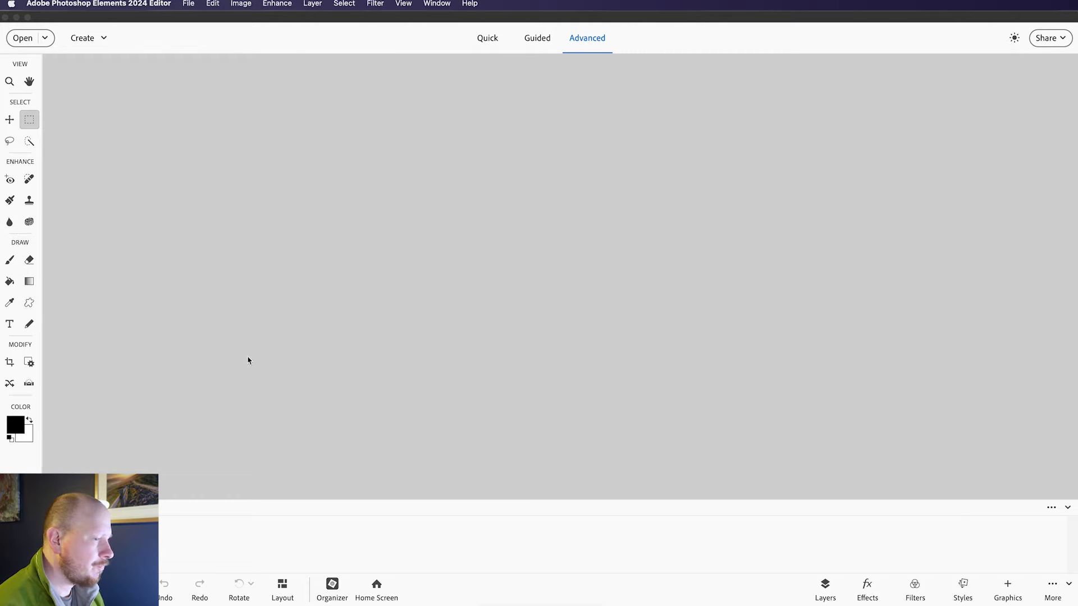
pyautogui.click(826, 589)
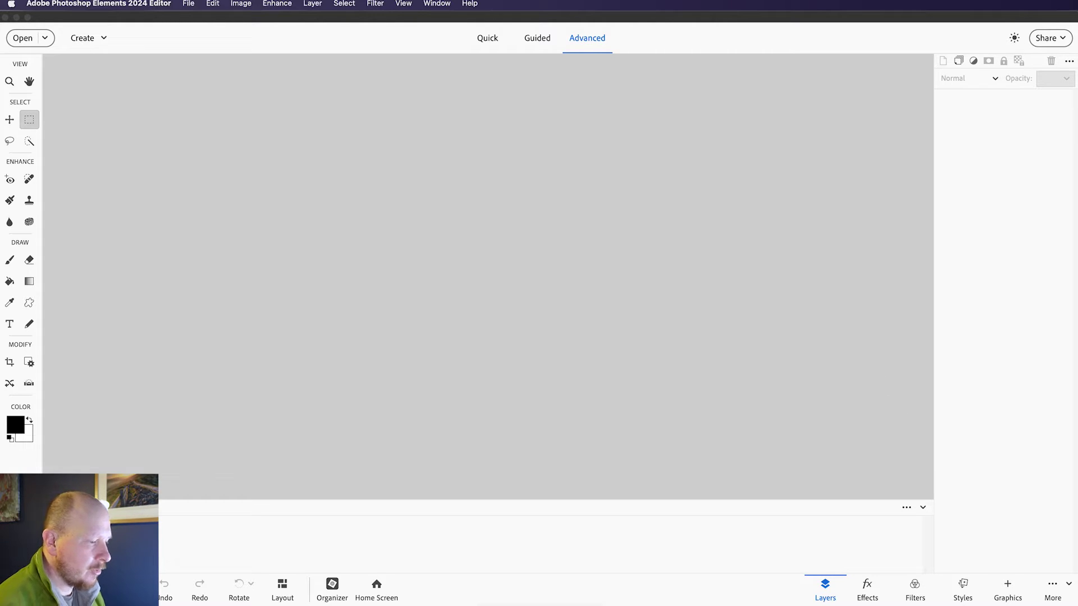
# - Open DSC_4426.NEF in Camera Raw and enlarge its window to nearly fill the screen
pyautogui.moveTo(698, 344); pyautogui.dragTo(631, 287)
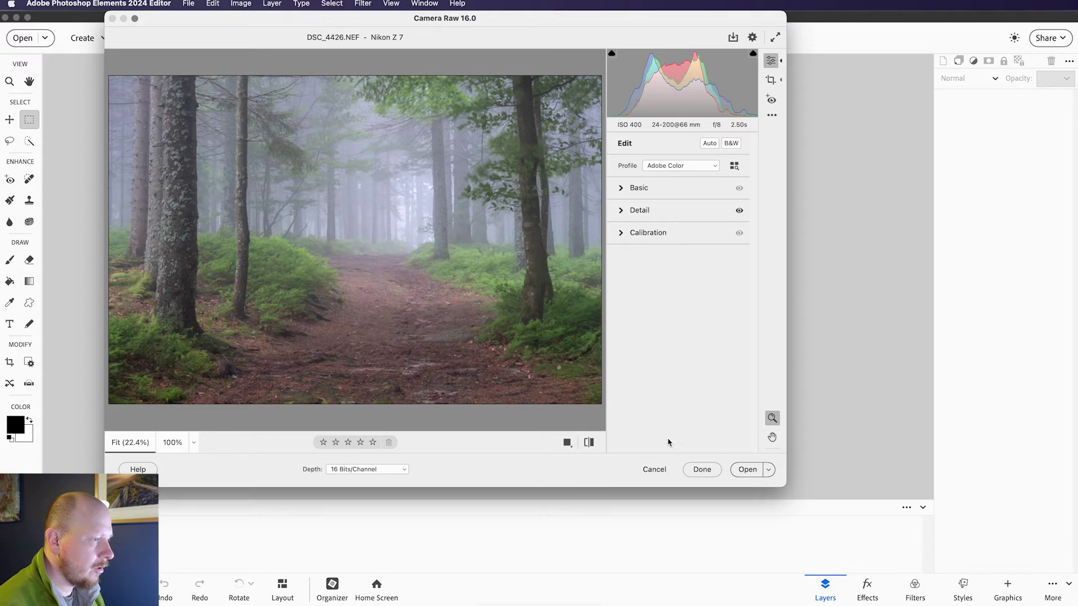
pyautogui.click(665, 471)
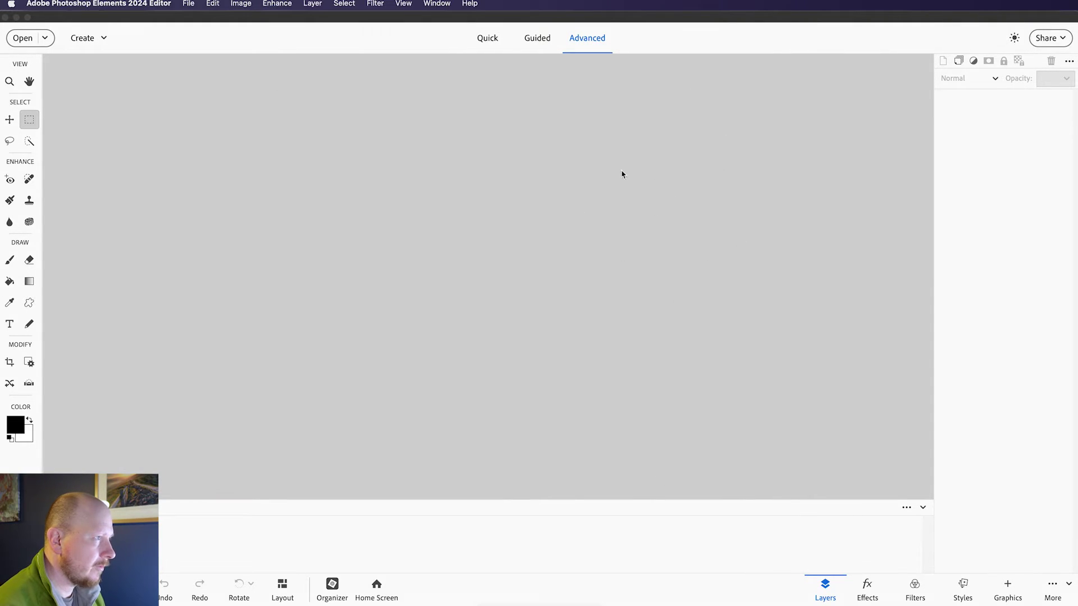
pyautogui.click(435, 5)
pyautogui.moveTo(471, 8)
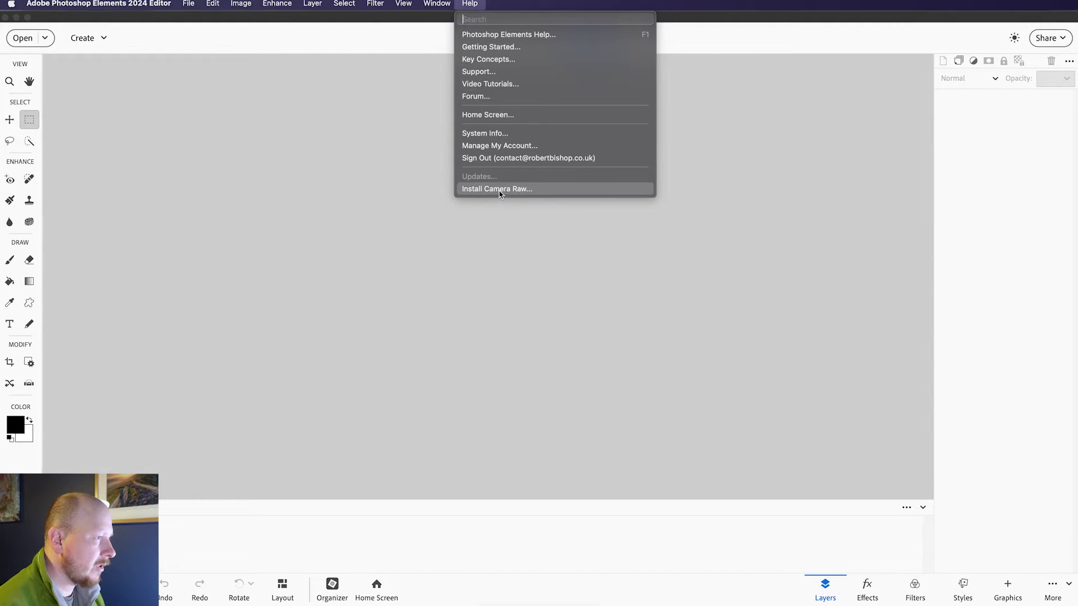
pyautogui.click(749, 43)
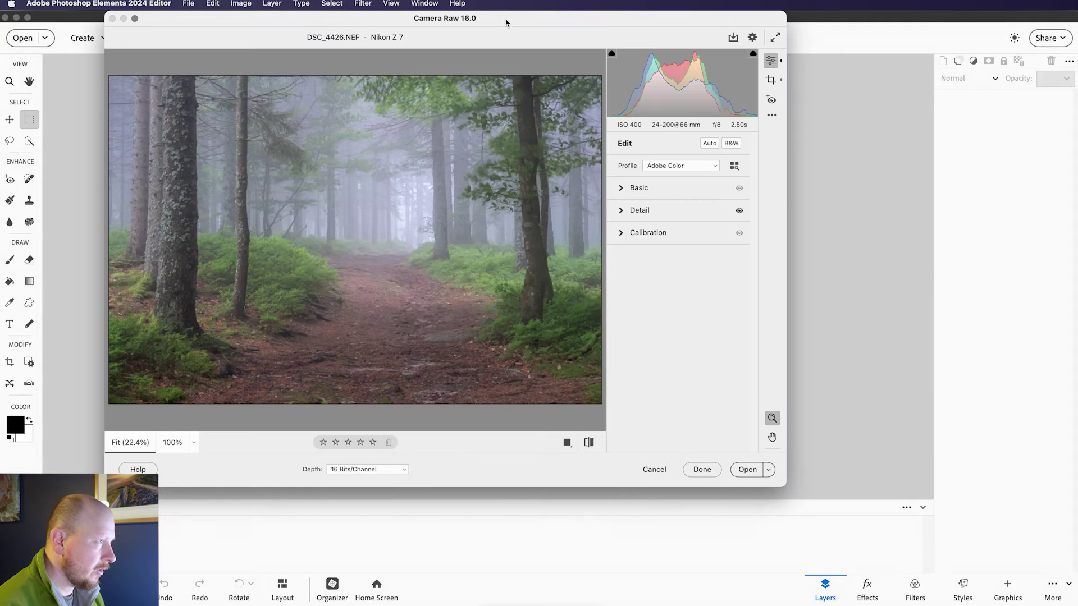
pyautogui.moveTo(506, 23); pyautogui.dragTo(403, 23)
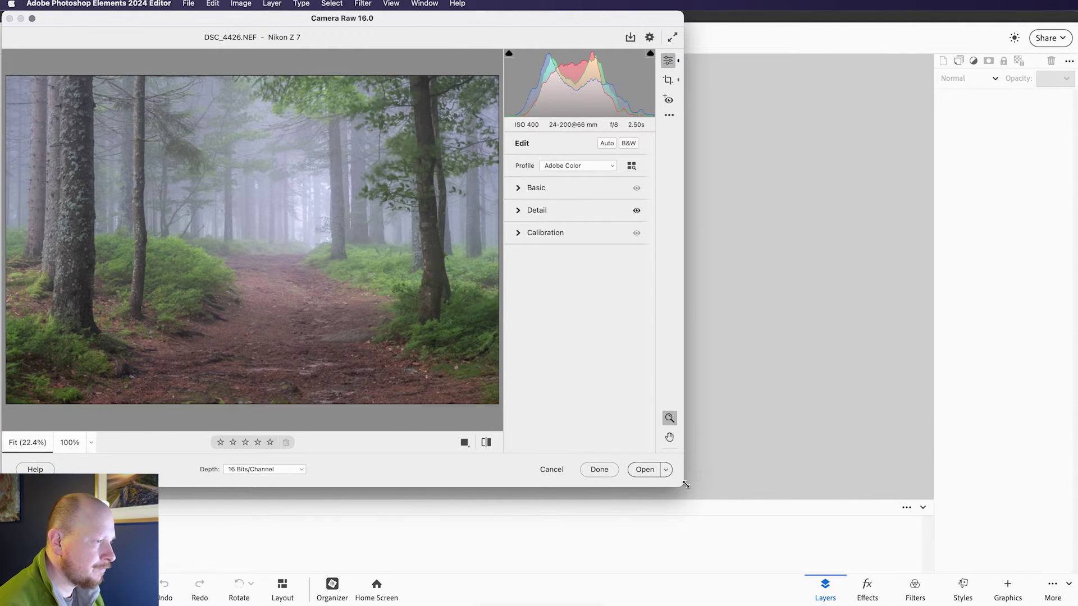
pyautogui.moveTo(686, 484); pyautogui.dragTo(1074, 602)
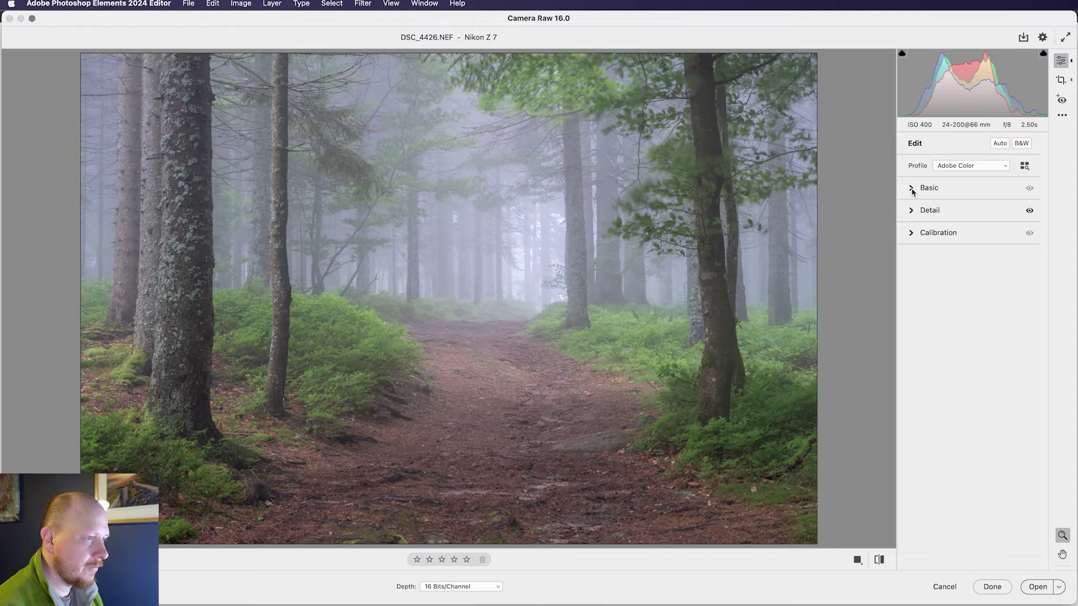
# - Apply Auto, then set Temperature 5250, Tint +44, Contrast +5, Shadows +30 and Whites +54
pyautogui.click(1000, 144)
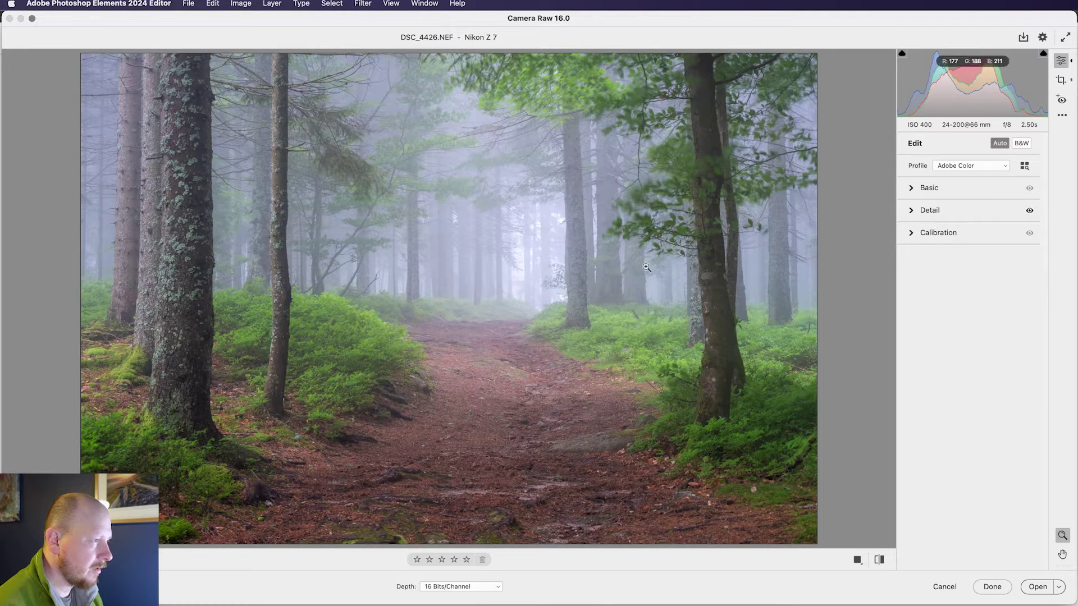
pyautogui.click(910, 190)
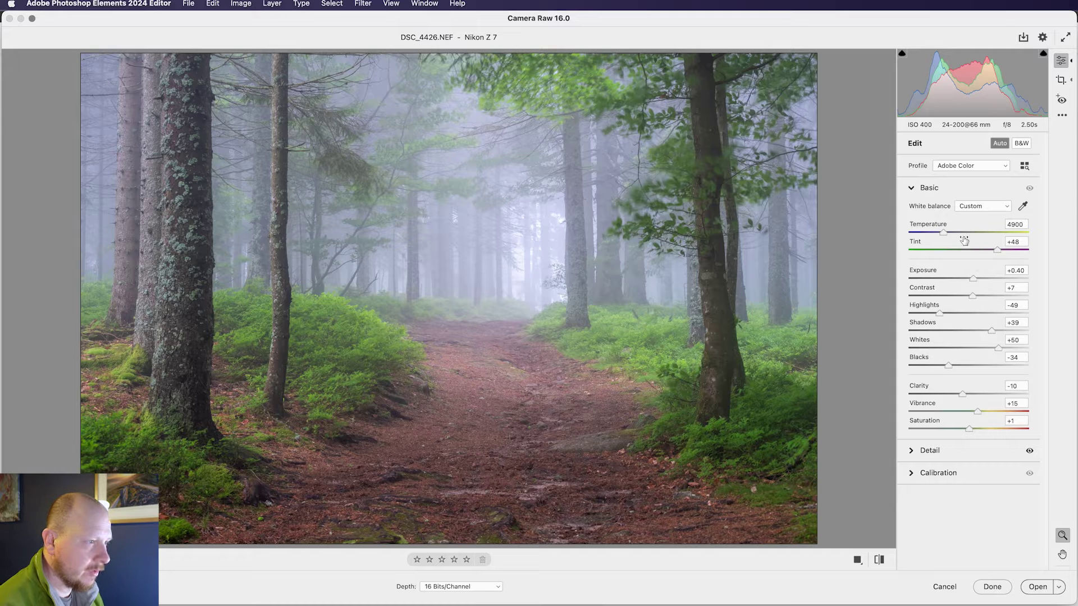
pyautogui.click(945, 234)
pyautogui.moveTo(945, 234); pyautogui.dragTo(949, 236)
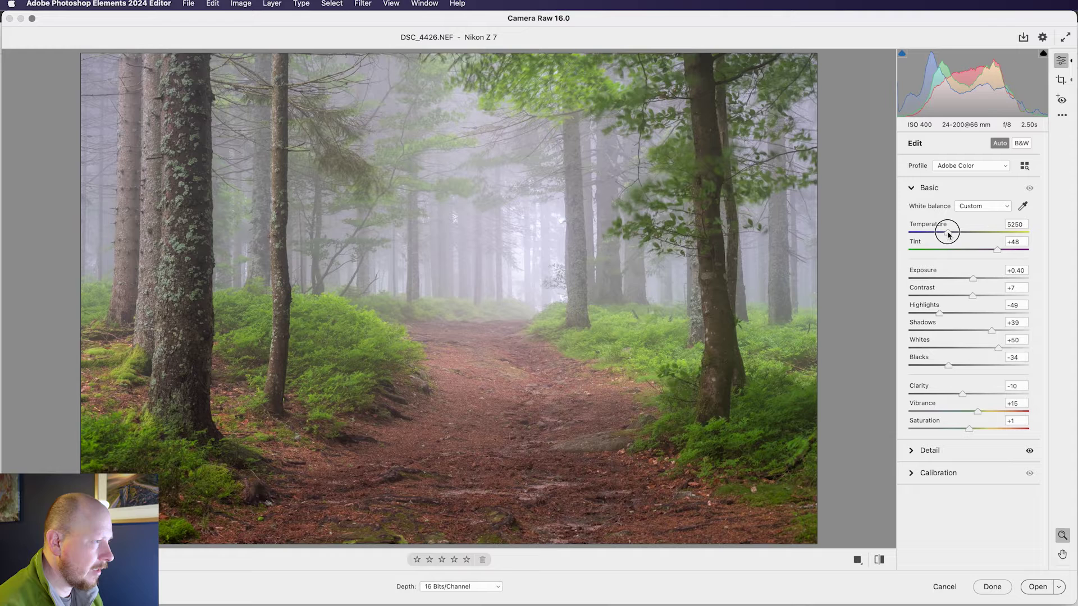
pyautogui.click(997, 250)
pyautogui.moveTo(997, 252); pyautogui.dragTo(996, 252)
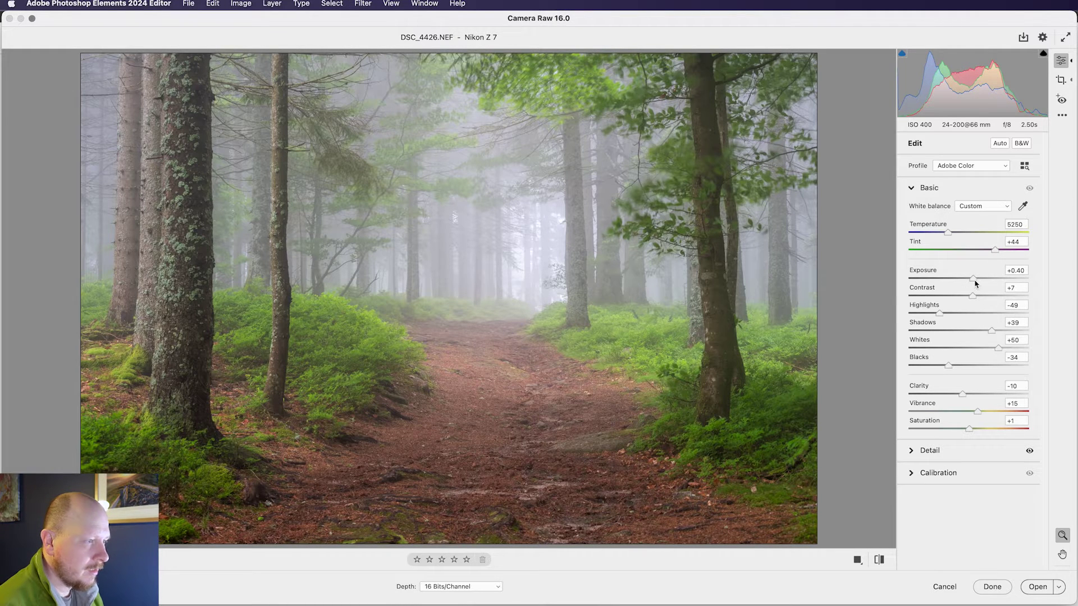
pyautogui.moveTo(975, 283); pyautogui.dragTo(998, 349)
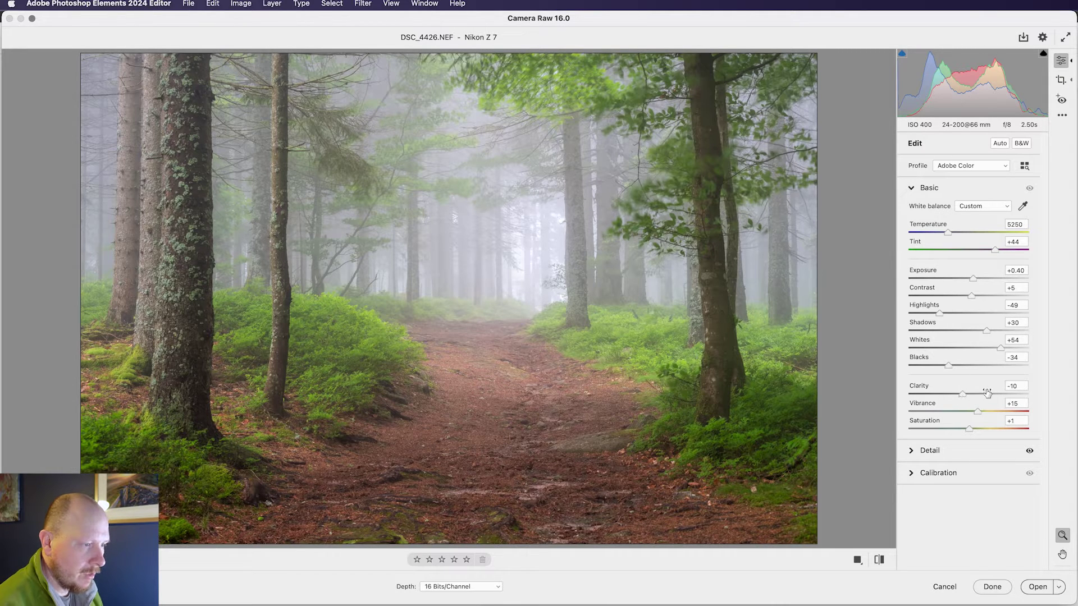
# - In the Basic panel, set Clarity -22, Vibrance +11 and Saturation -7
pyautogui.moveTo(962, 395)
pyautogui.mouseDown()
pyautogui.moveTo(985, 397)
pyautogui.moveTo(945, 396)
pyautogui.moveTo(974, 396)
pyautogui.moveTo(954, 396)
pyautogui.moveTo(965, 396)
pyautogui.mouseUp()
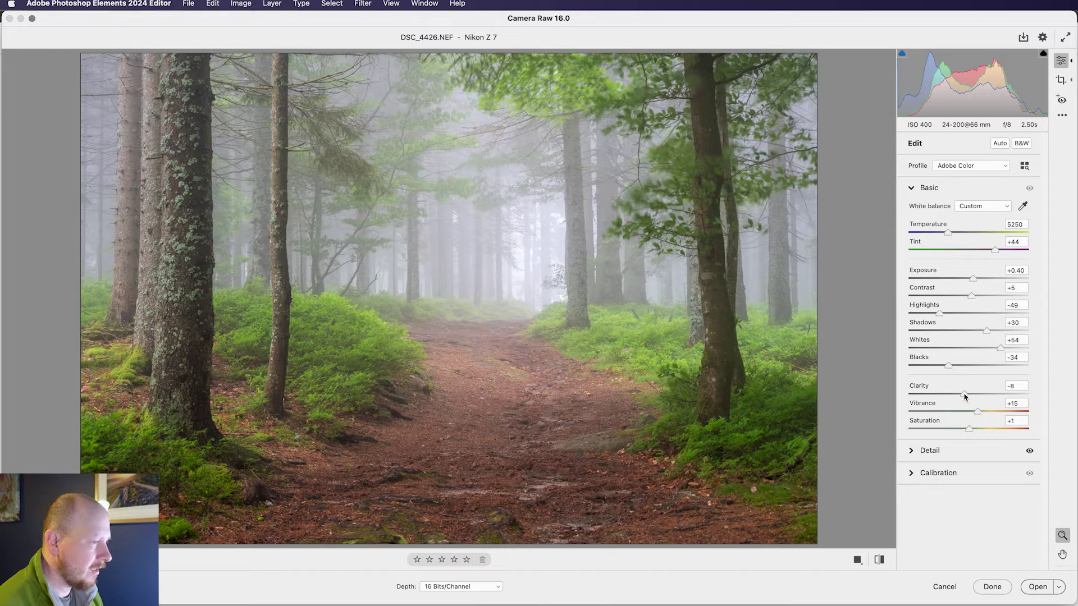
pyautogui.moveTo(965, 396); pyautogui.dragTo(958, 397)
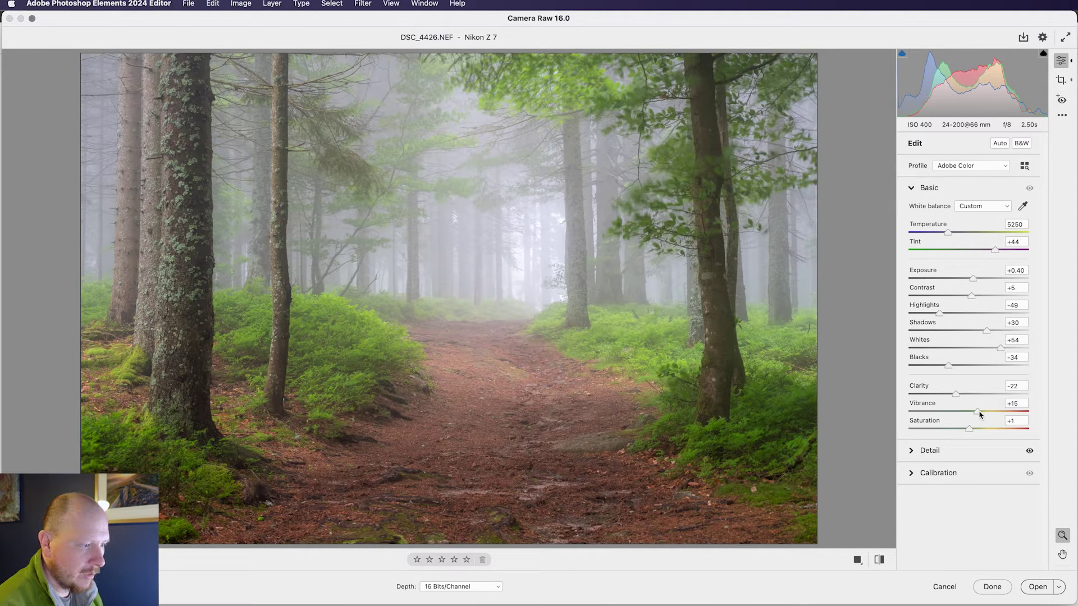
pyautogui.moveTo(977, 411); pyautogui.dragTo(966, 431)
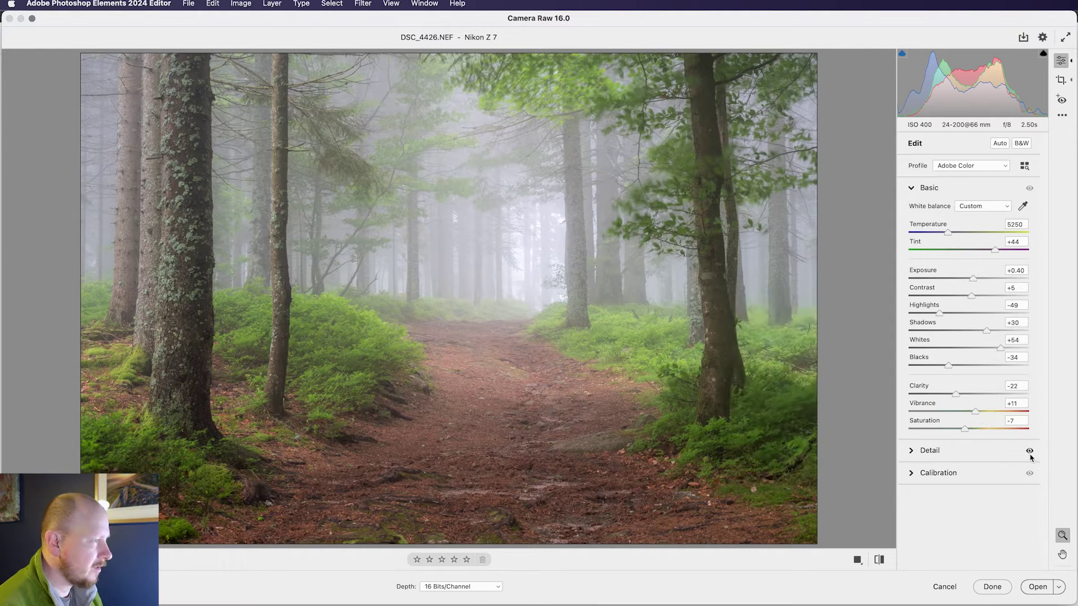
pyautogui.click(911, 452)
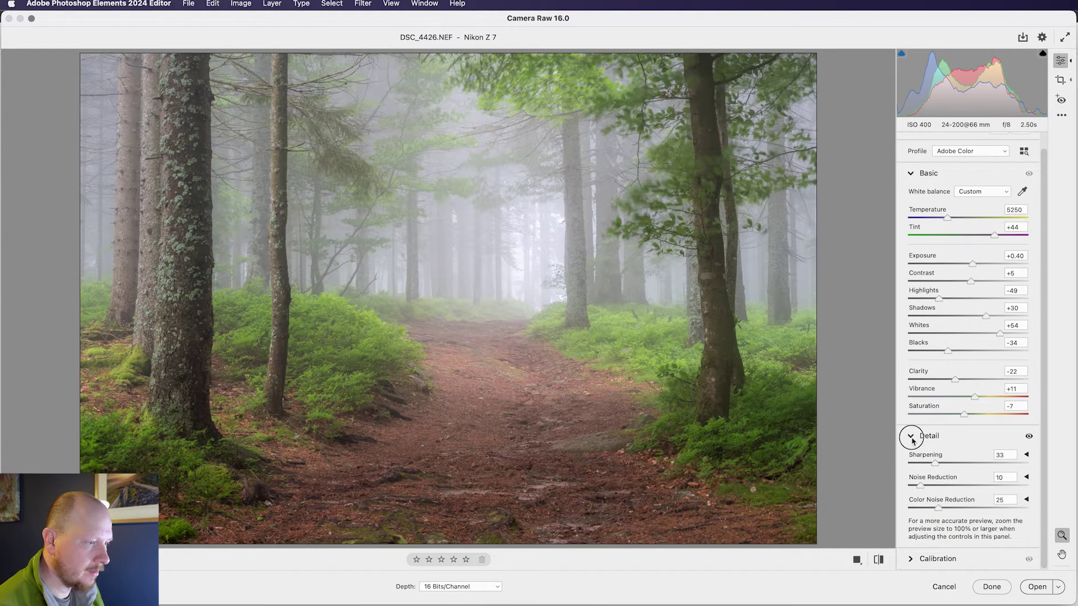
pyautogui.click(912, 437)
pyautogui.click(911, 475)
pyautogui.click(912, 475)
pyautogui.click(912, 452)
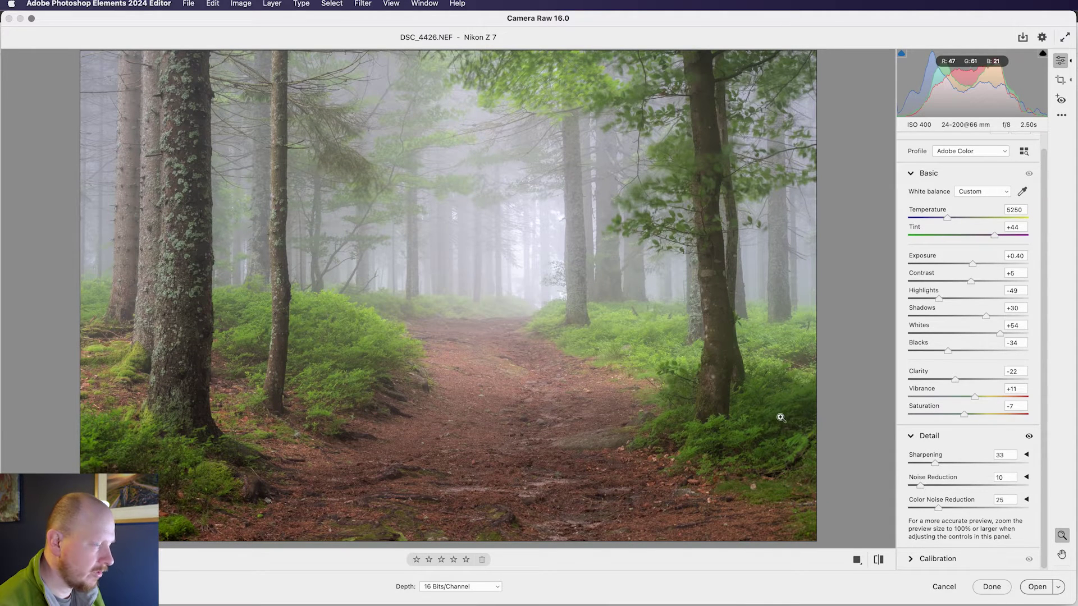
pyautogui.click(912, 437)
pyautogui.click(911, 474)
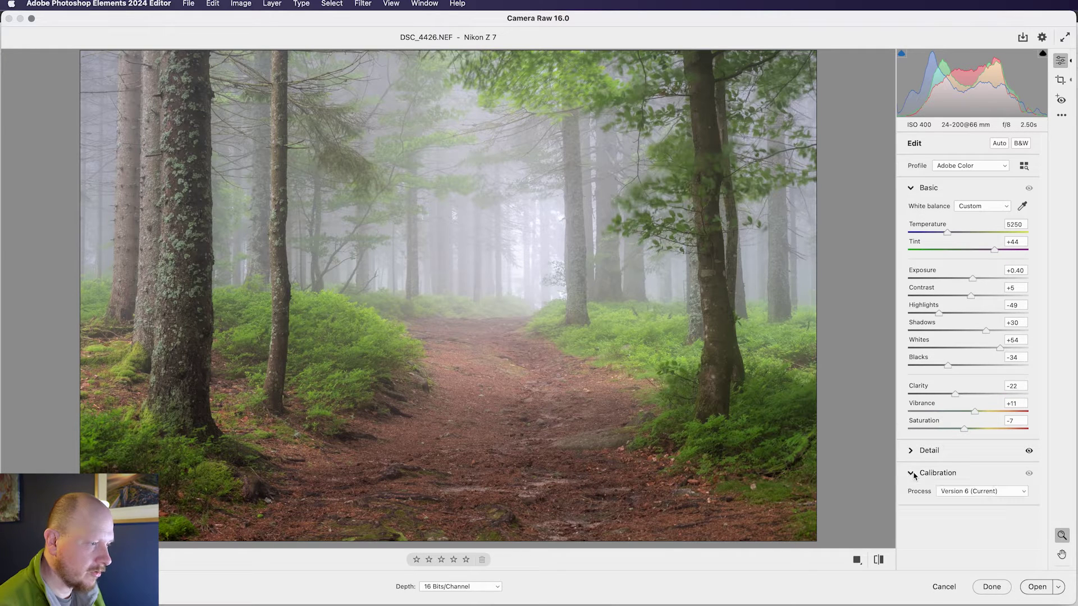
pyautogui.click(912, 474)
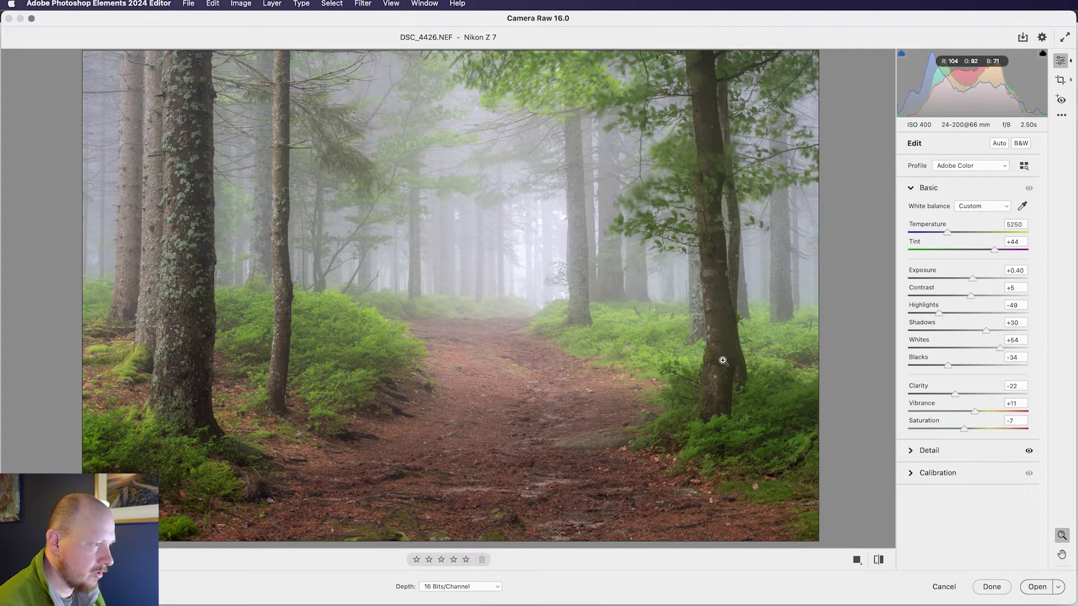
# - Open the adjusted DSC_4426.NEF in the Editor and select the Gradient tool
pyautogui.click(1037, 587)
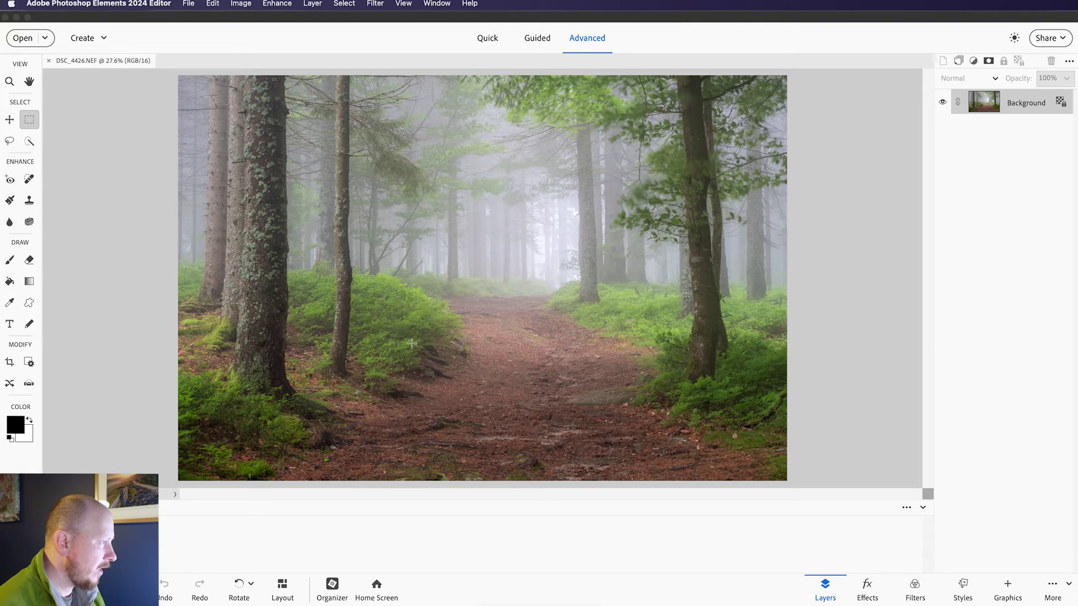
pyautogui.click(30, 287)
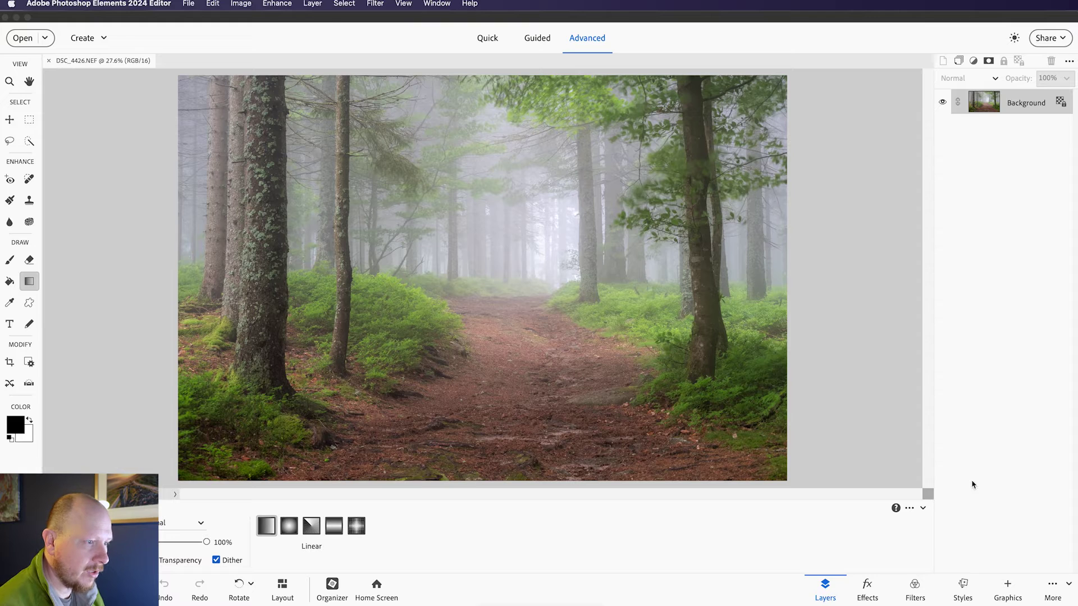
# - Convert to 8 bits, make Background Layer 0, add empty Layer 1, and choose Radial gradient
pyautogui.doubleClick(1025, 104)
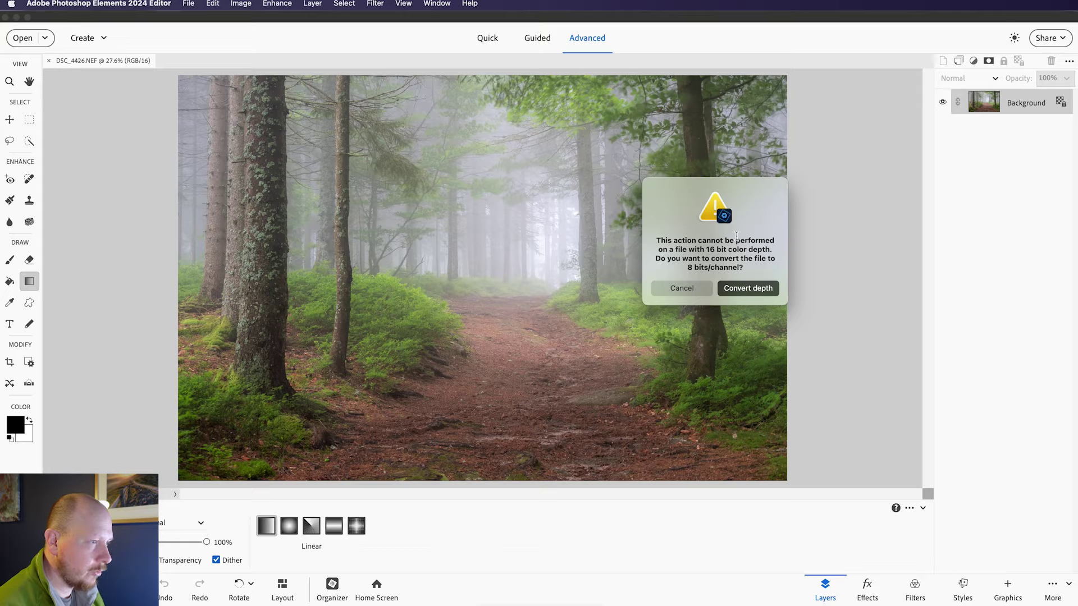
pyautogui.click(756, 289)
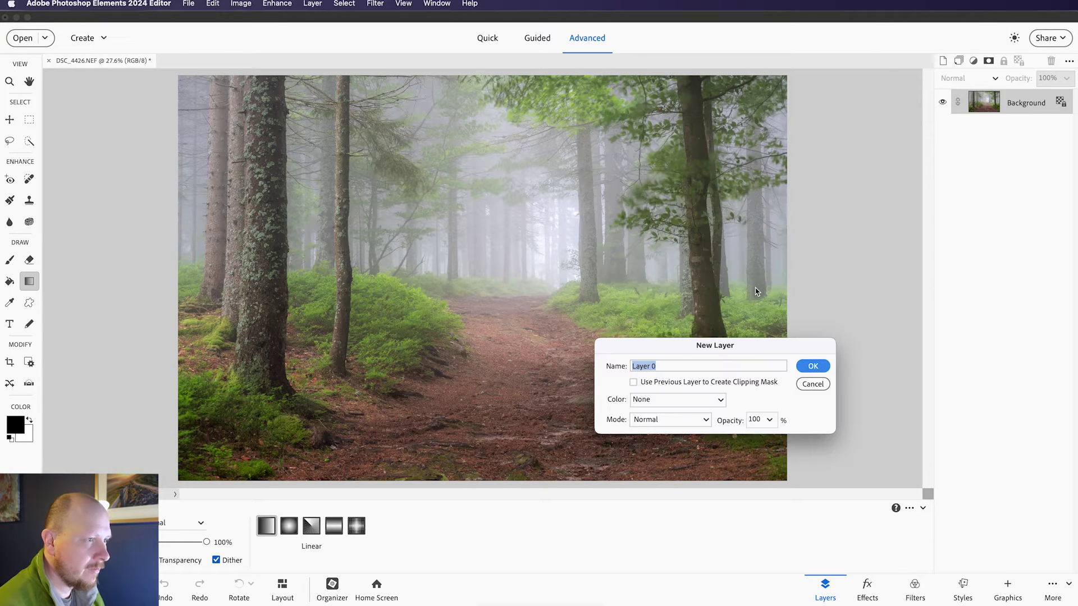
pyautogui.click(812, 367)
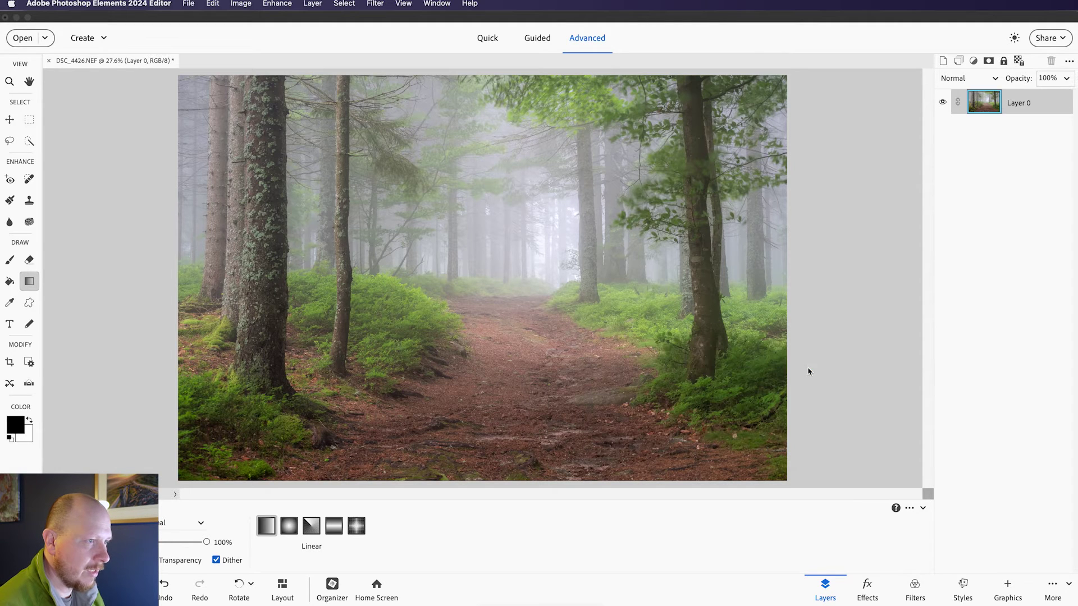
pyautogui.click(943, 61)
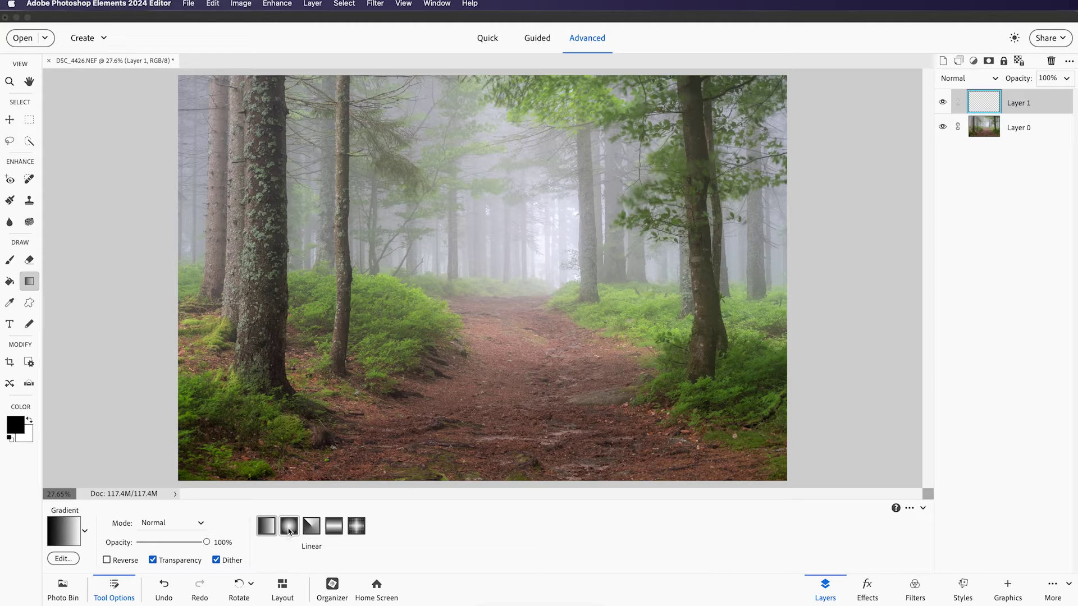
pyautogui.click(289, 526)
# - Set both colour stops of the gradient to white in the Gradient Editor
pyautogui.click(66, 535)
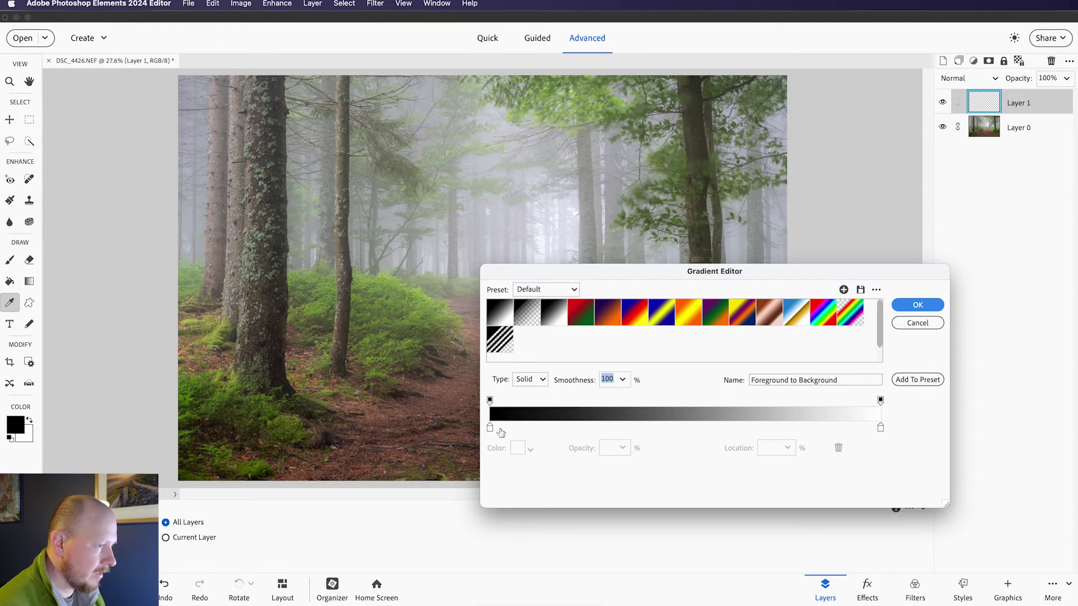
pyautogui.click(491, 428)
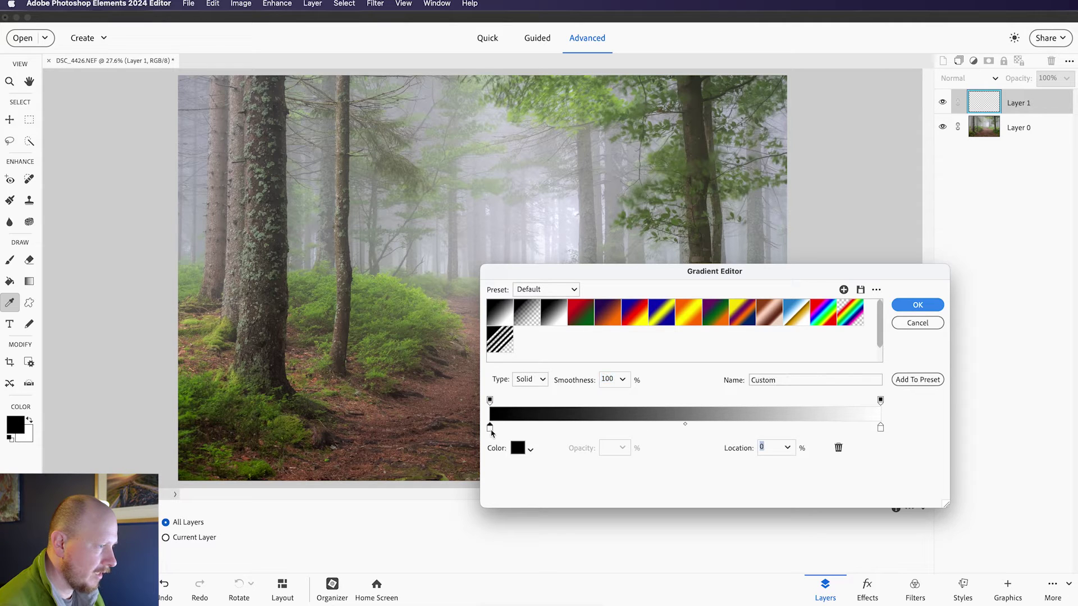
pyautogui.click(532, 453)
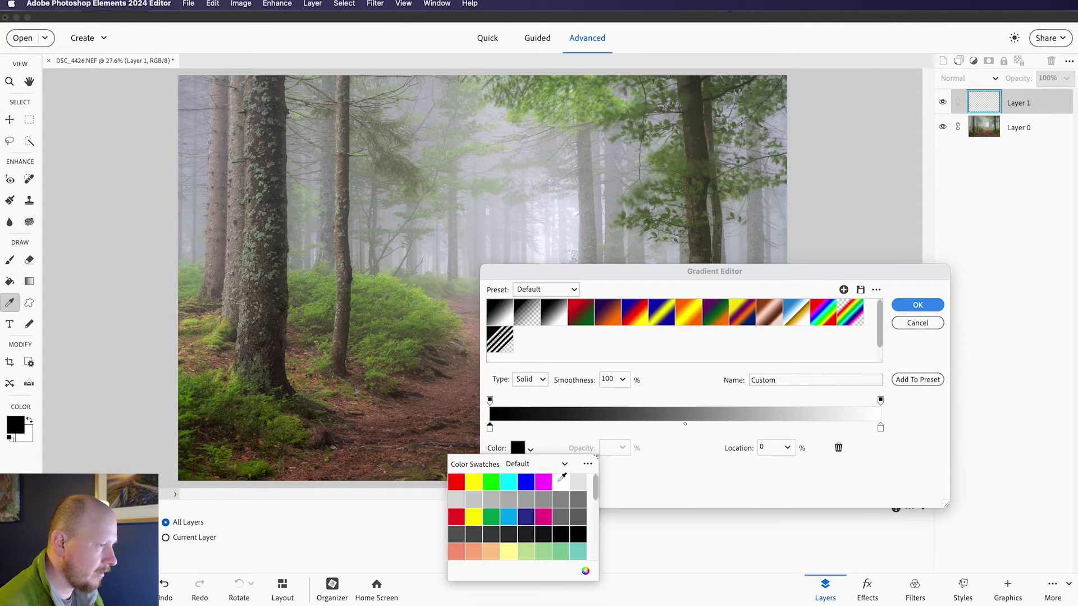
pyautogui.click(561, 480)
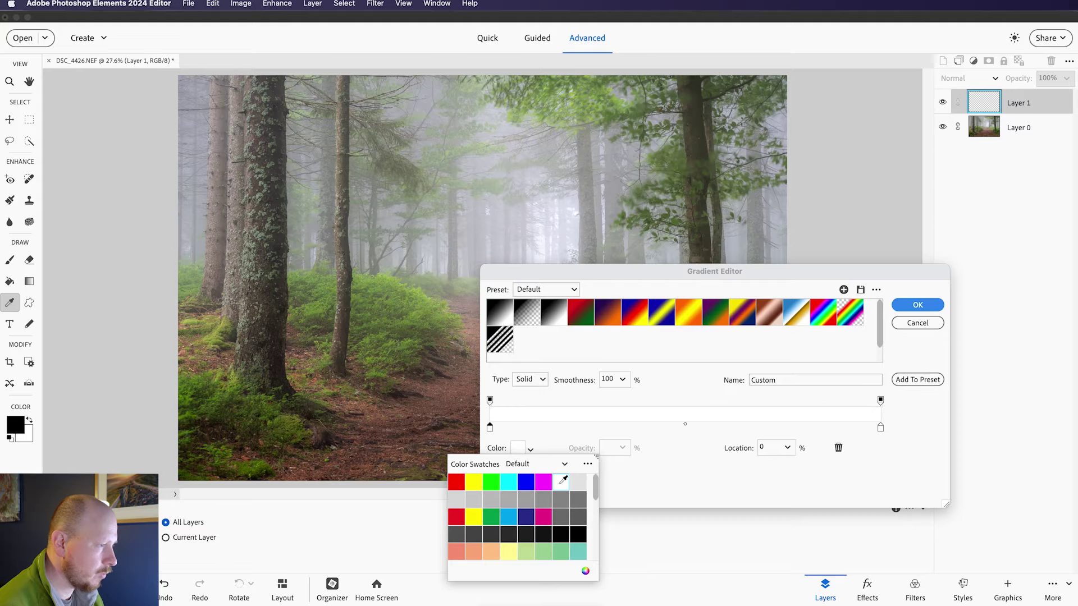
pyautogui.click(880, 429)
pyautogui.doubleClick(880, 429)
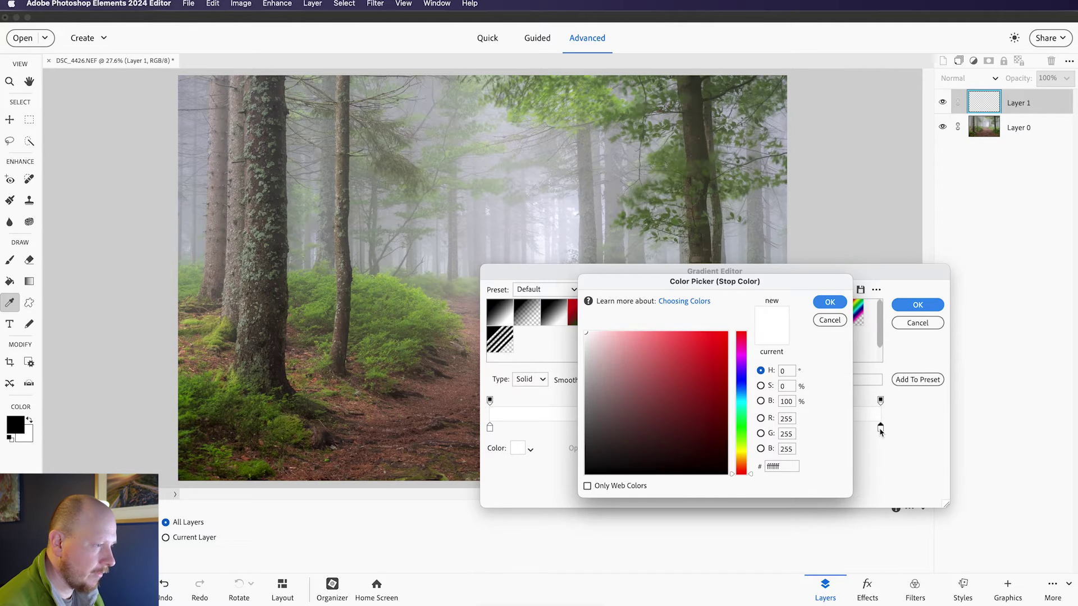
pyautogui.click(831, 303)
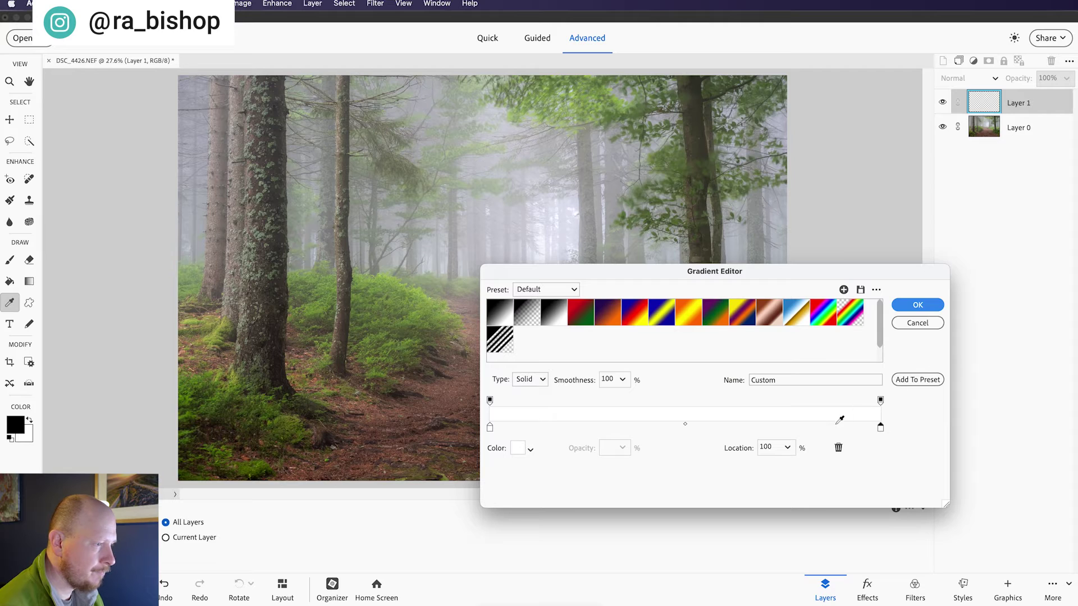
# - Fade the right opacity stop to 0% and drag a radial glow outward from the path centre
pyautogui.click(490, 401)
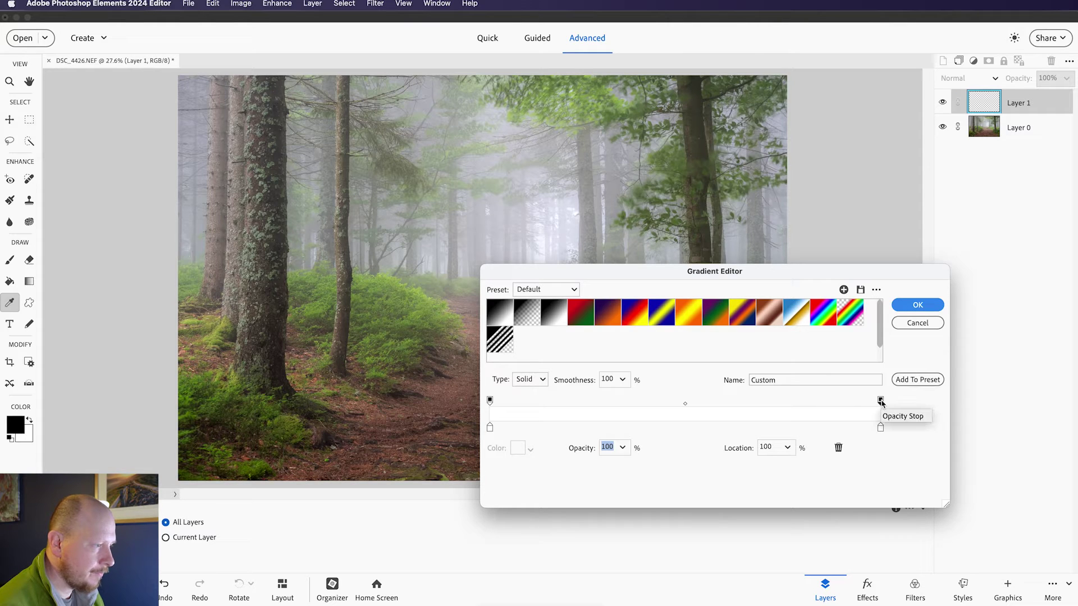
pyautogui.click(622, 448)
pyautogui.moveTo(616, 463); pyautogui.dragTo(561, 462)
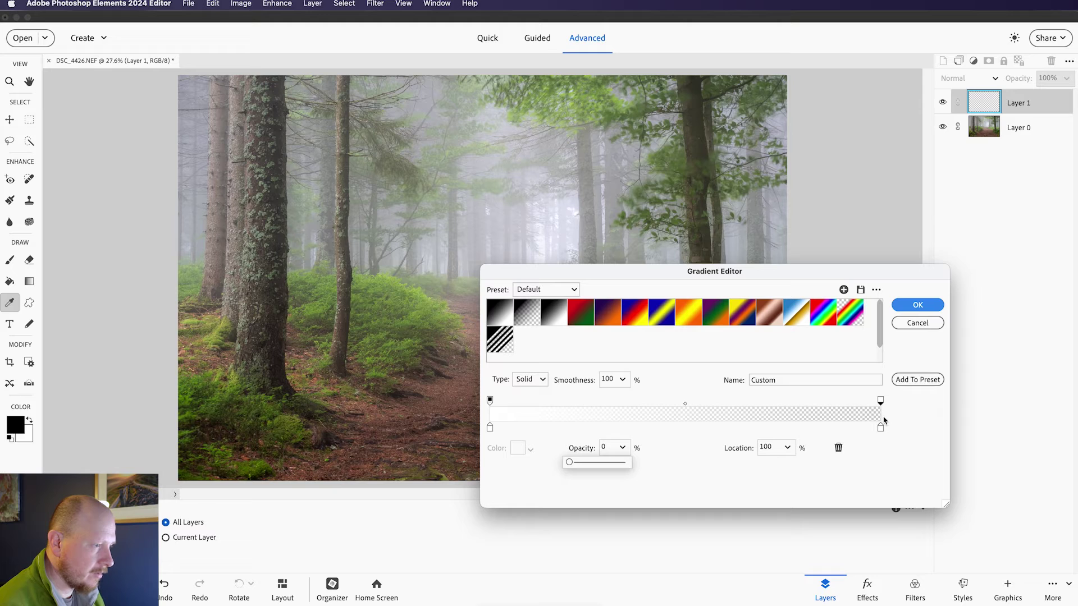
pyautogui.click(919, 306)
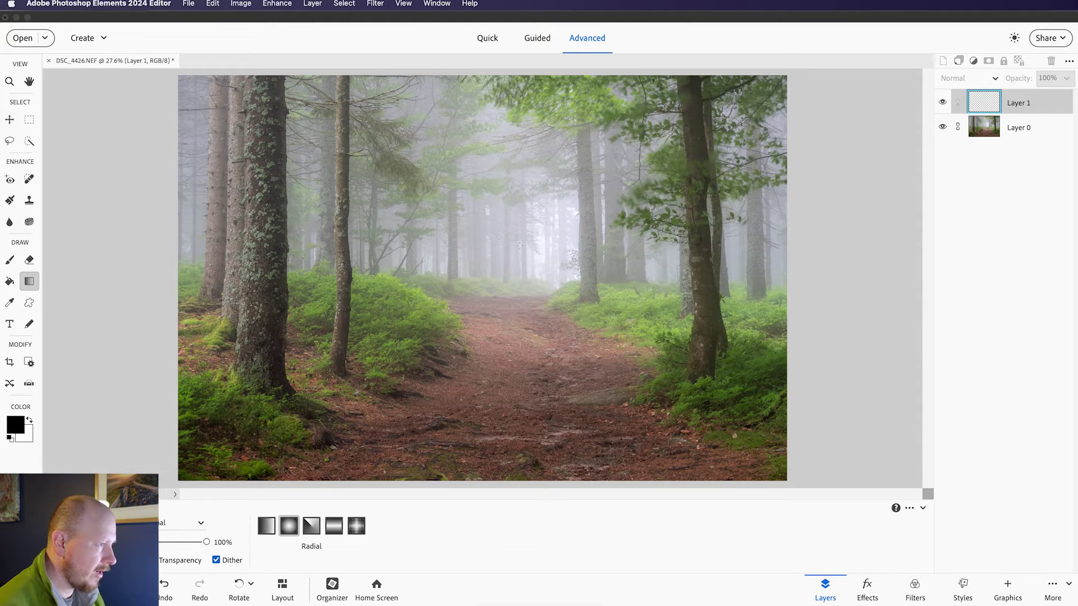
pyautogui.moveTo(511, 245); pyautogui.dragTo(703, 272)
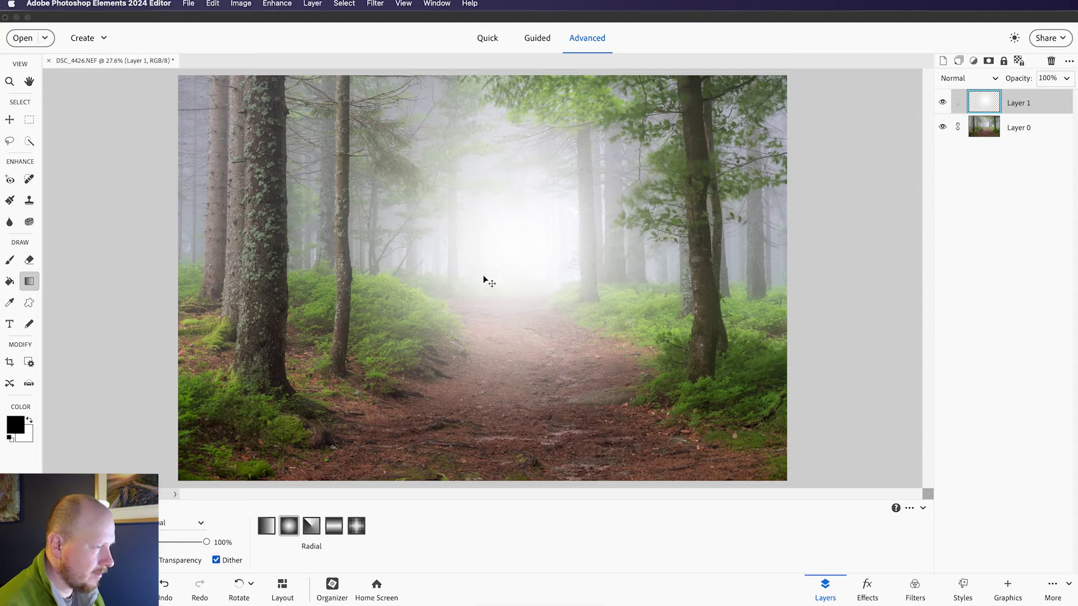
# - Squash the glow to 62.76% height, tilt it about 4.25°, nudge it up-left and commit
pyautogui.press('super+t')
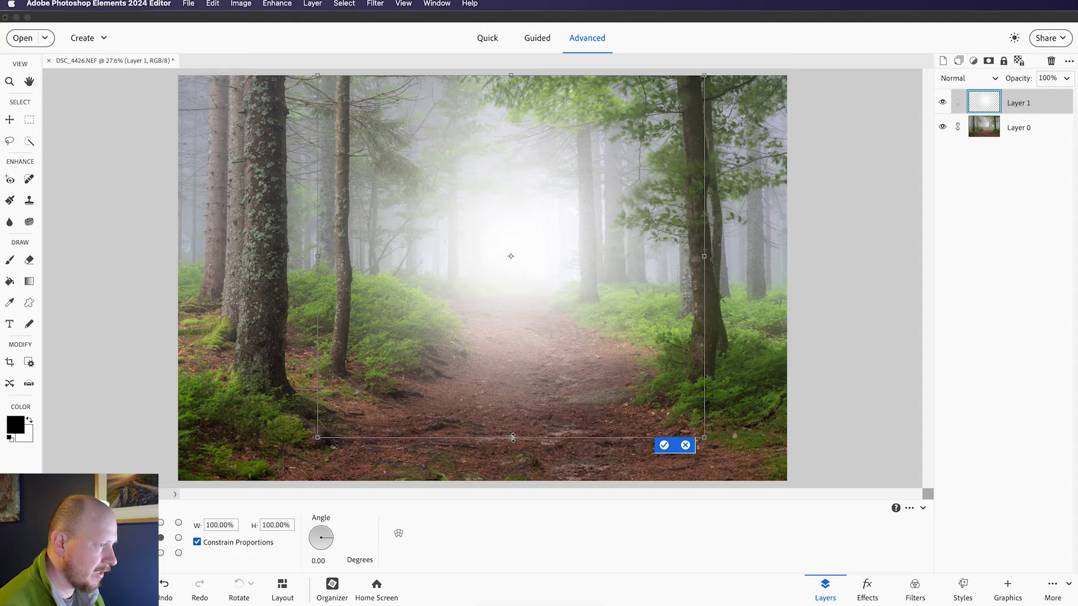
pyautogui.moveTo(513, 437); pyautogui.dragTo(515, 370)
pyautogui.moveTo(511, 136); pyautogui.dragTo(518, 138)
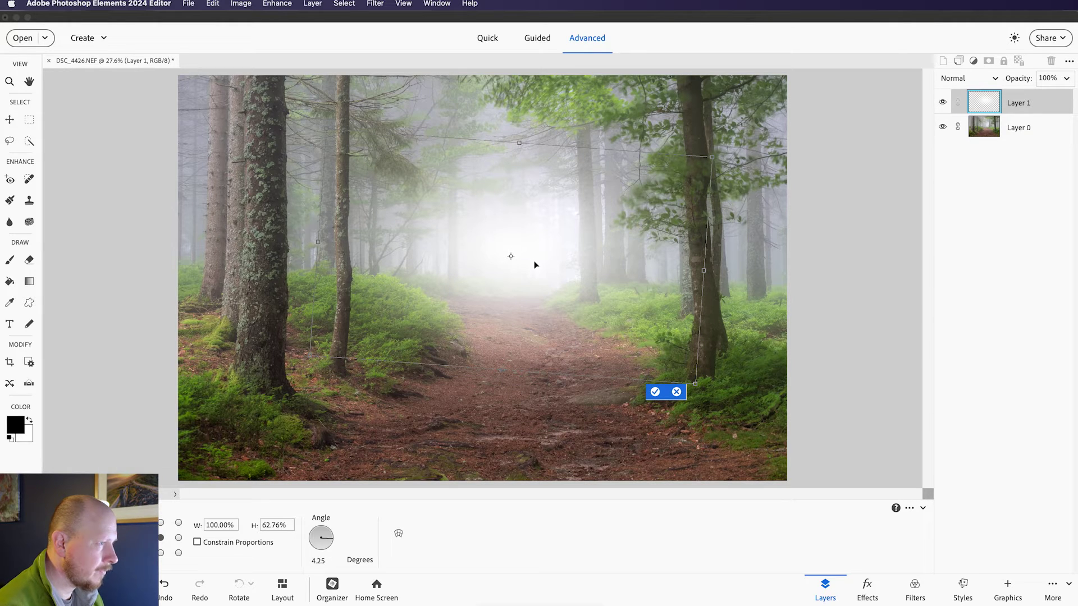
pyautogui.moveTo(533, 261); pyautogui.dragTo(531, 256)
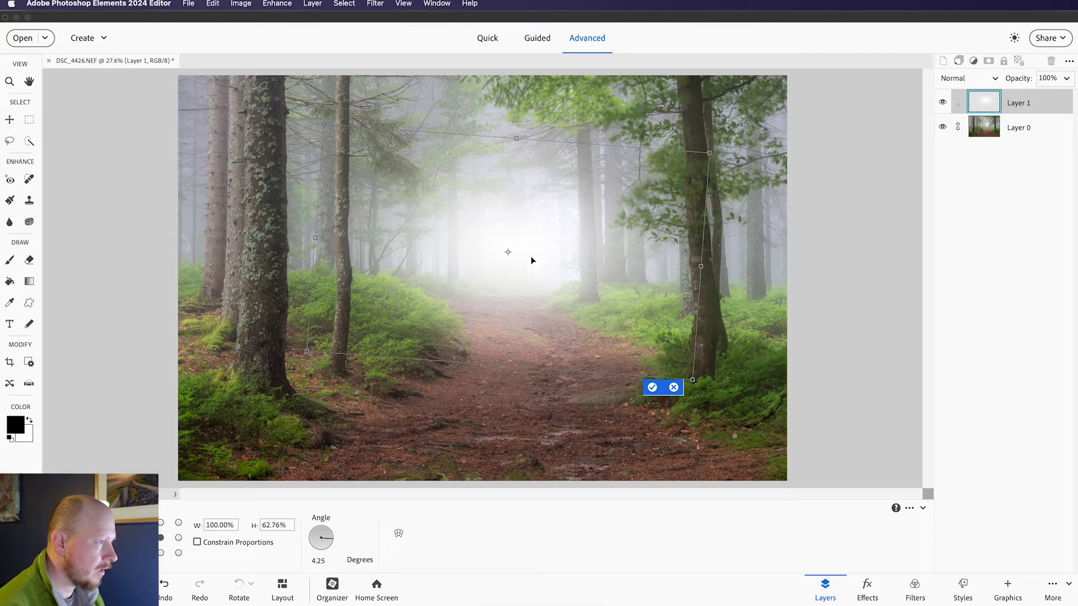
pyautogui.press('g')
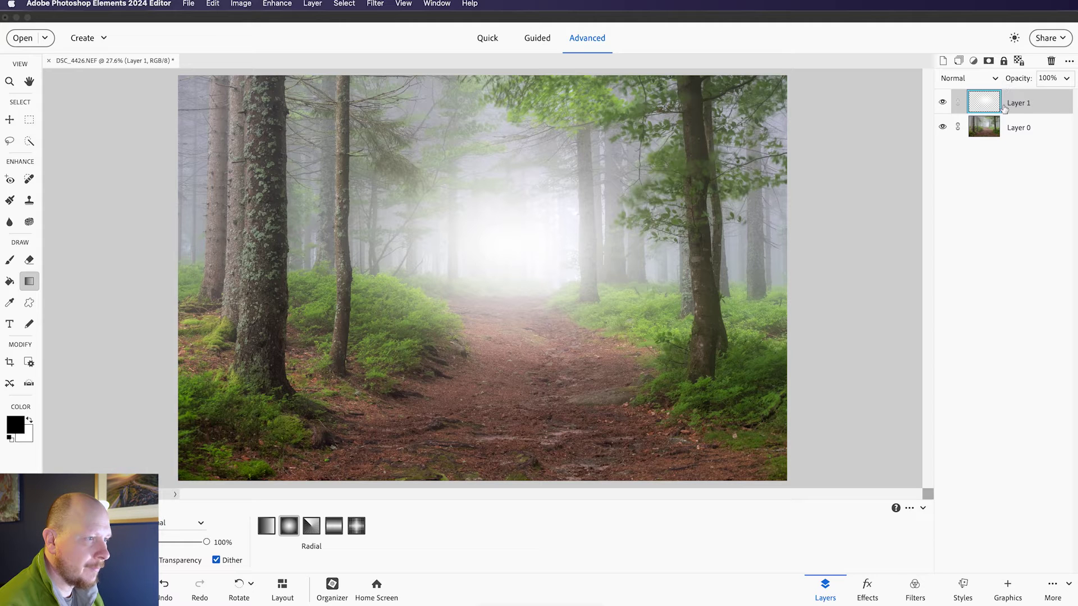
# - Set Layer 1's blend mode to Soft Light and toggle its visibility to compare
pyautogui.click(991, 84)
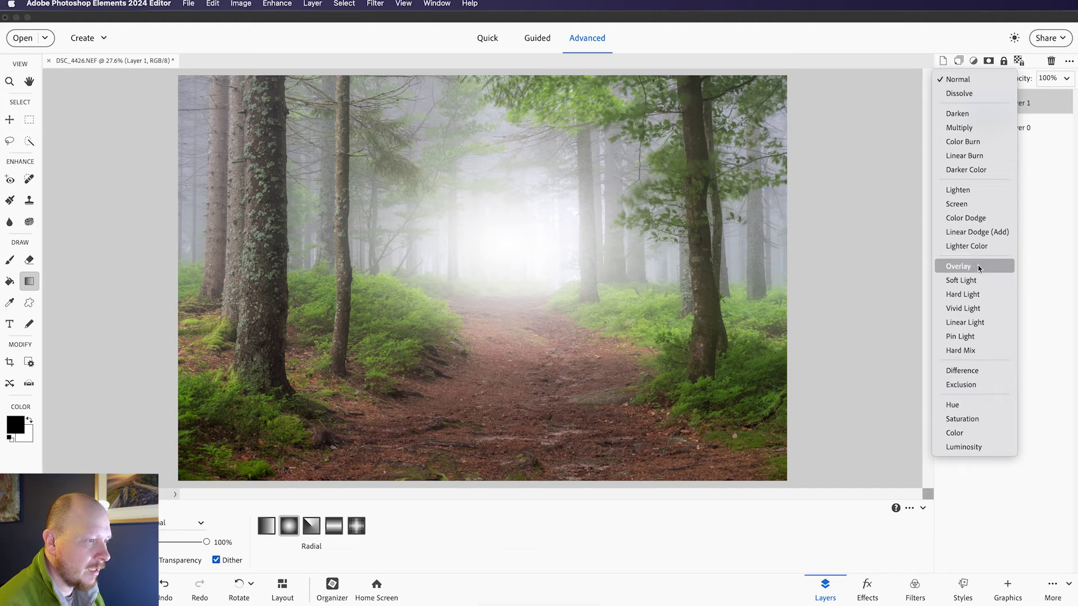
pyautogui.click(972, 280)
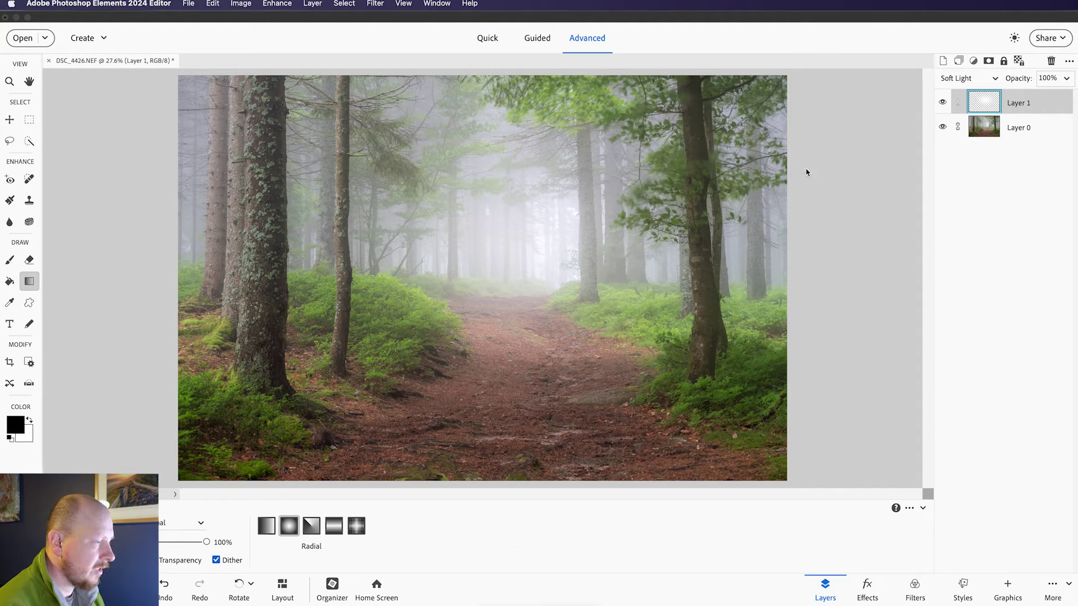
pyautogui.click(943, 103)
pyautogui.click(944, 104)
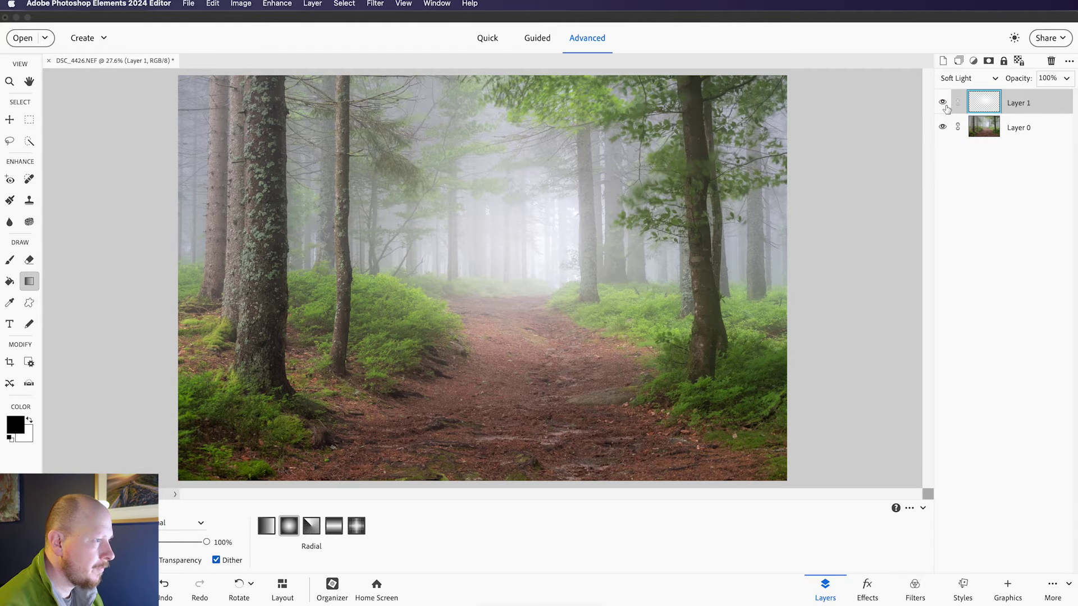
pyautogui.click(946, 105)
pyautogui.click(946, 105)
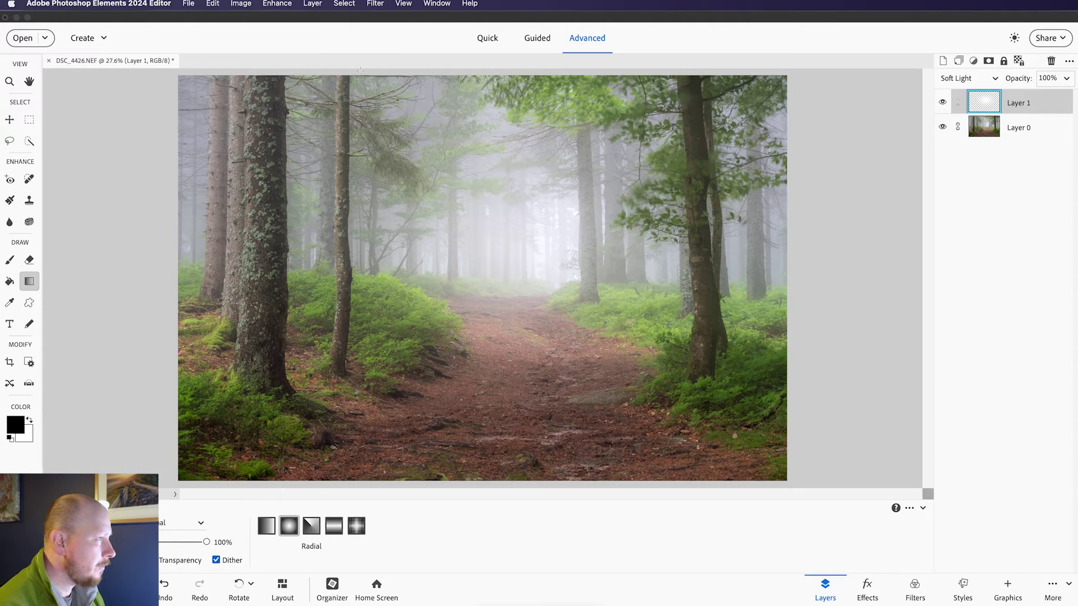
# - Add a layer mask to the glow layer from the Layer menu
pyautogui.click(313, 3)
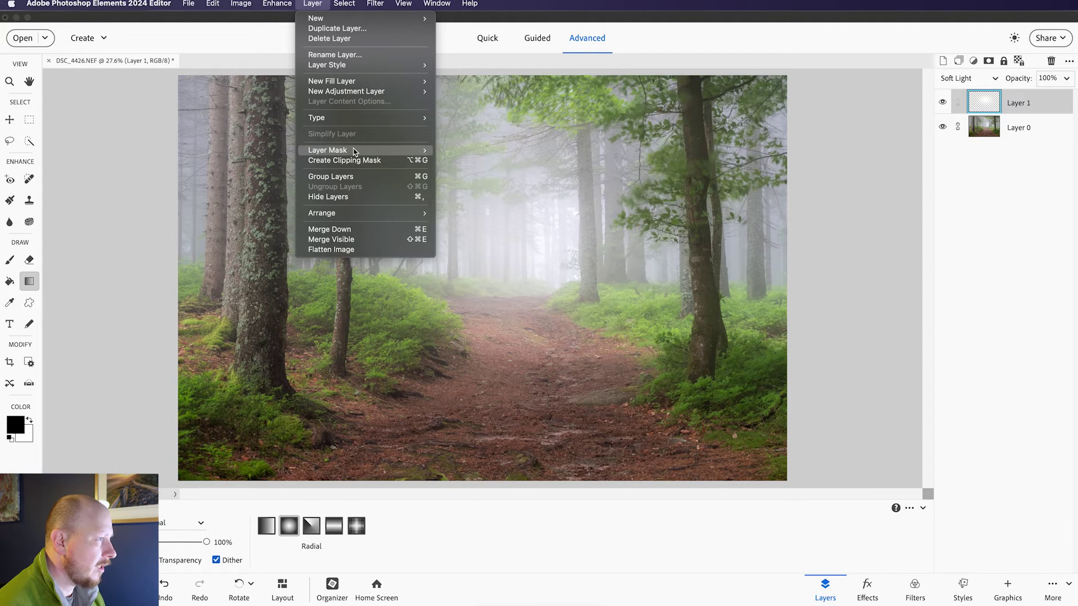
pyautogui.moveTo(354, 150)
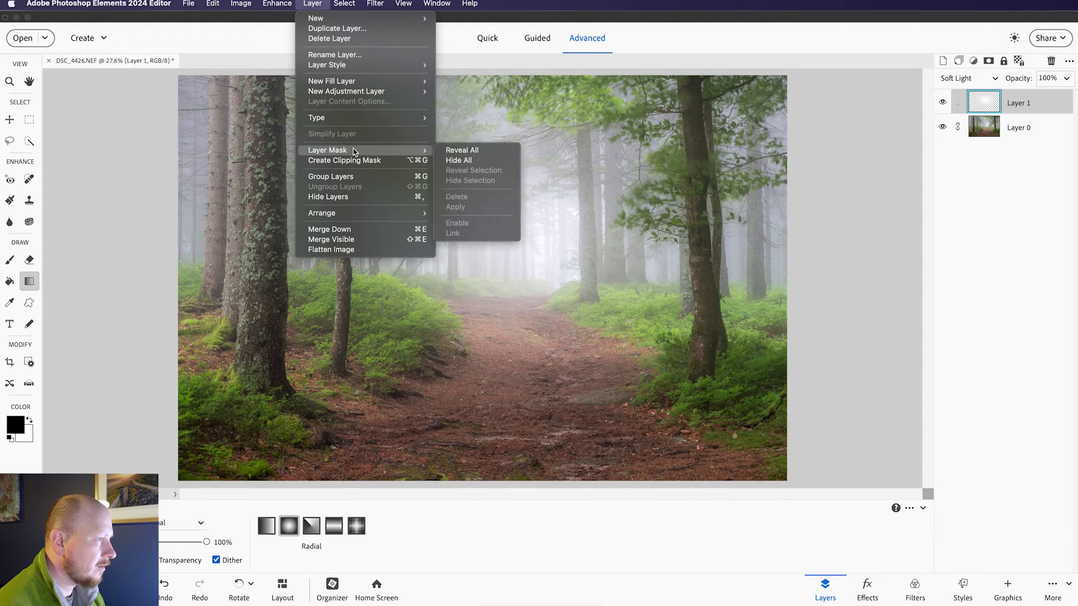
pyautogui.click(478, 162)
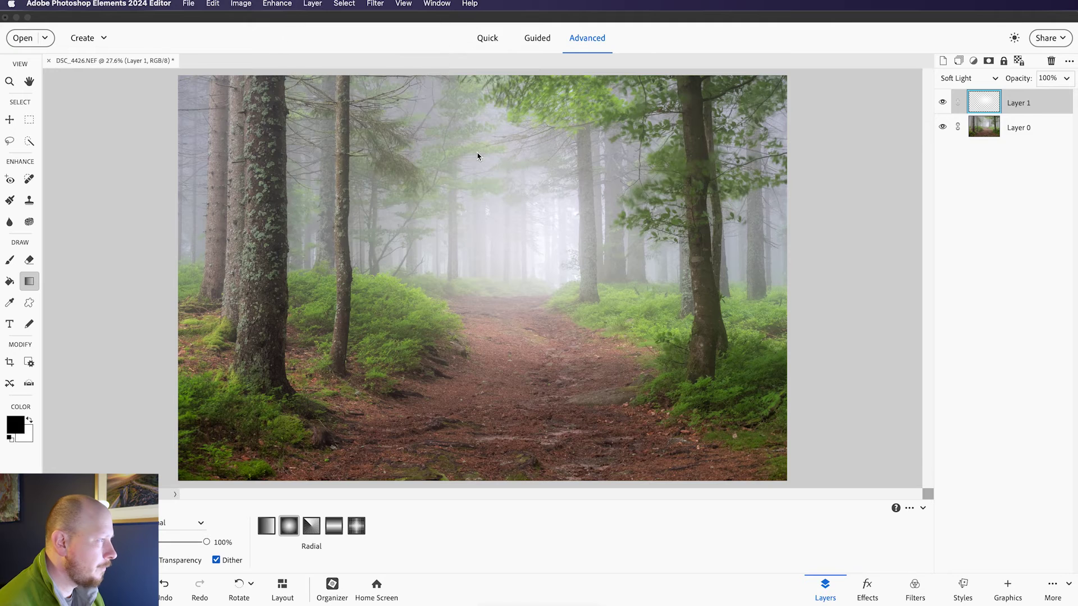
# - Mask the glow off the trunk right of the path with a black brush at 76% opacity
pyautogui.click(10, 260)
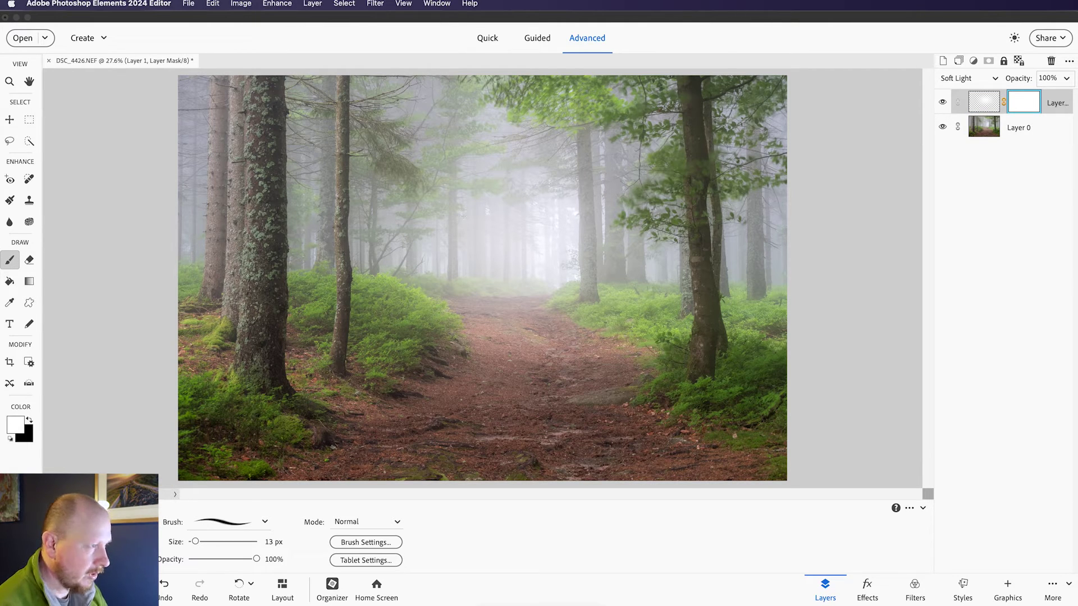
pyautogui.press(']')
pyautogui.press(']')
pyautogui.press(']')
pyautogui.press(']')
pyautogui.press(']')
pyautogui.press(']')
pyautogui.press(']')
pyautogui.press(']')
pyautogui.press(']')
pyautogui.press(']')
pyautogui.press(']')
pyautogui.press(']')
pyautogui.press(']')
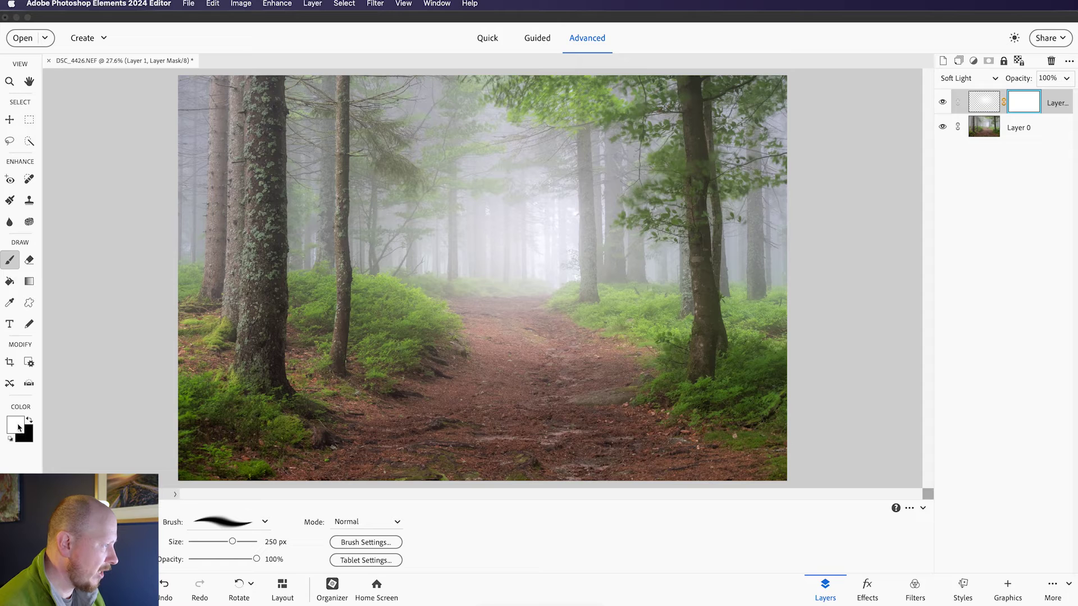
pyautogui.press('x')
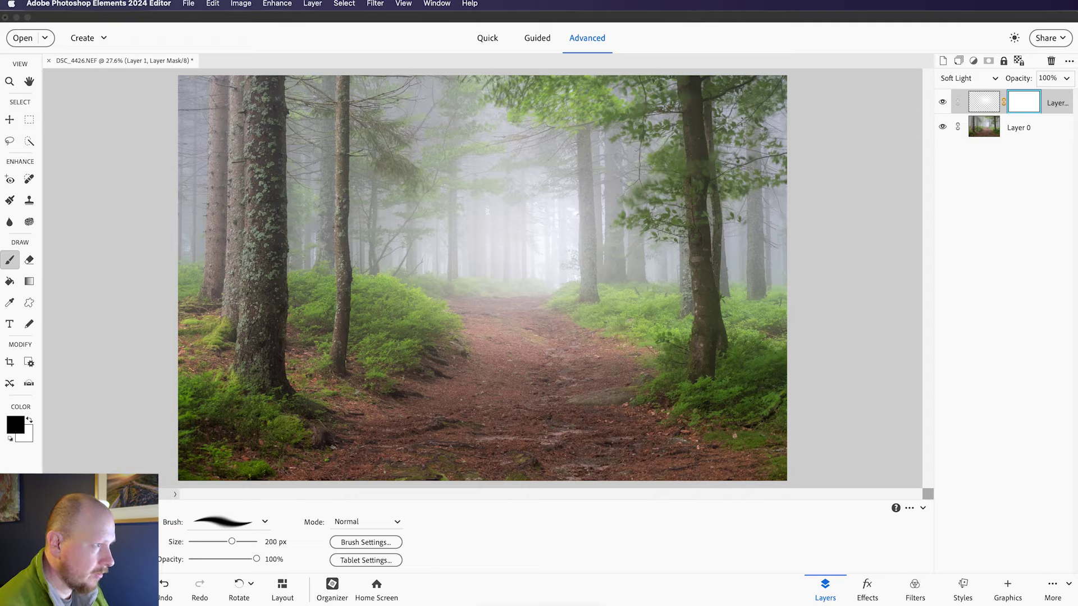
pyautogui.moveTo(584, 142)
pyautogui.mouseDown()
pyautogui.moveTo(587, 276)
pyautogui.moveTo(587, 221)
pyautogui.moveTo(588, 268)
pyautogui.mouseUp()
pyautogui.press('[')
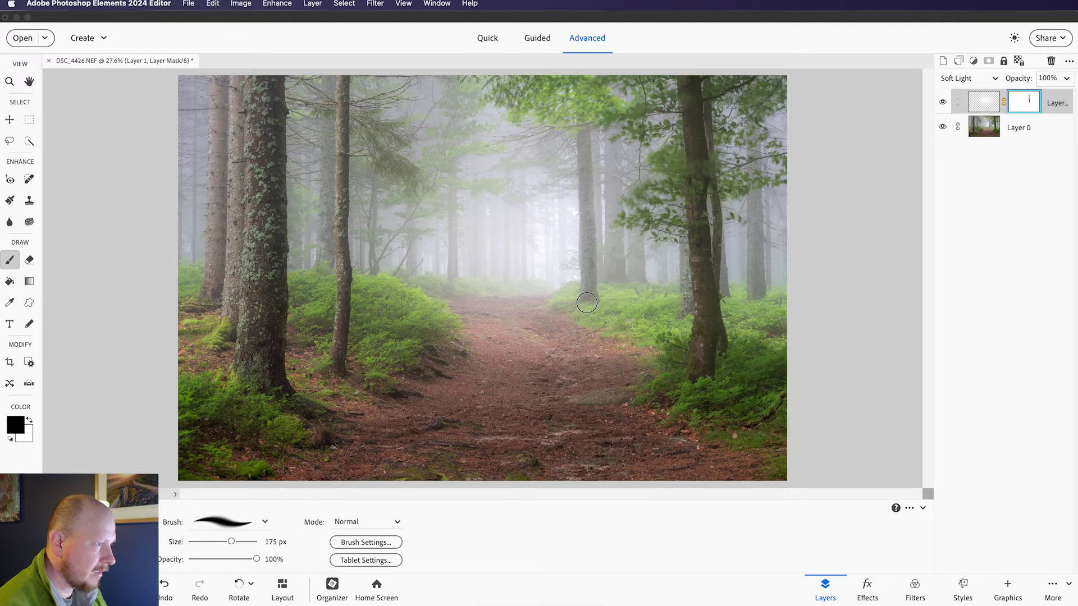
pyautogui.moveTo(588, 292)
pyautogui.mouseDown()
pyautogui.moveTo(585, 128)
pyautogui.moveTo(591, 296)
pyautogui.mouseUp()
pyautogui.press('super+z')
pyautogui.press('7')
pyautogui.press('6')
pyautogui.moveTo(585, 157); pyautogui.dragTo(589, 287)
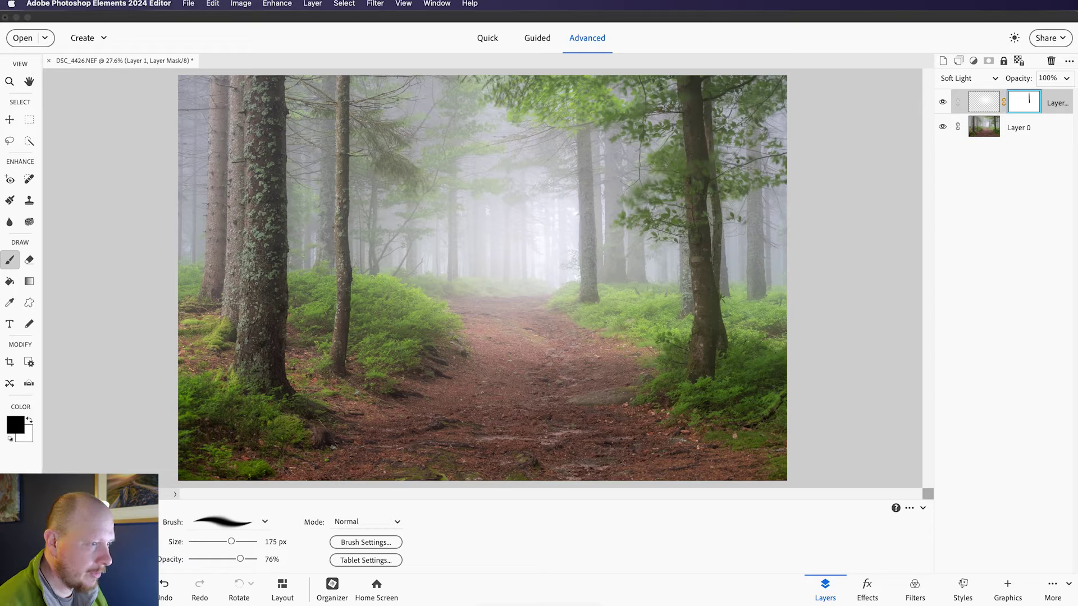
# - Duplicate Layer 0 and open Enhance > Adjust Sharpness for the copy
pyautogui.click(1018, 129)
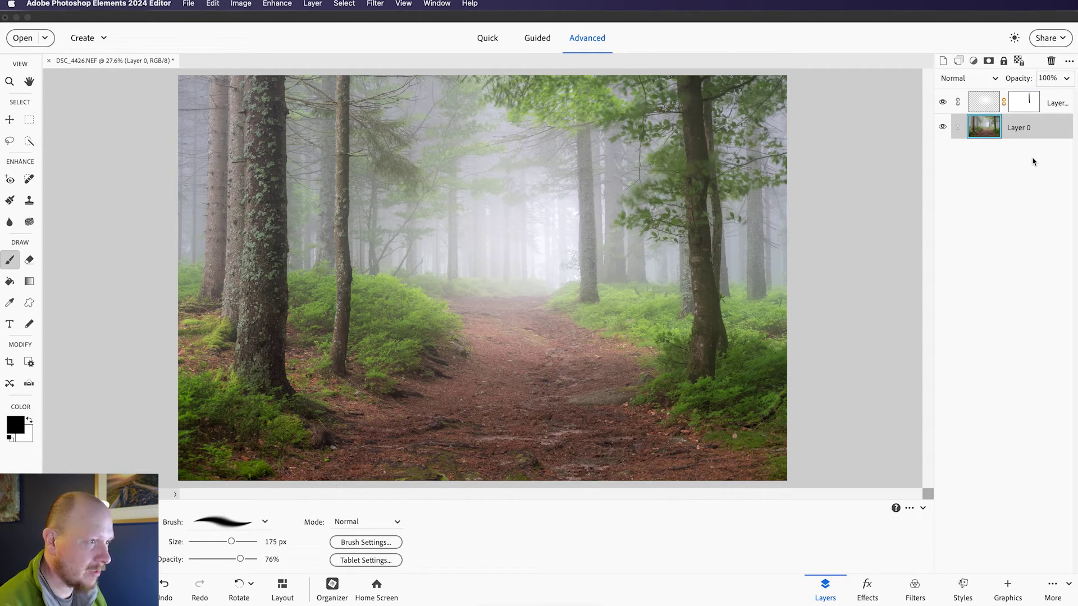
pyautogui.press('super+j')
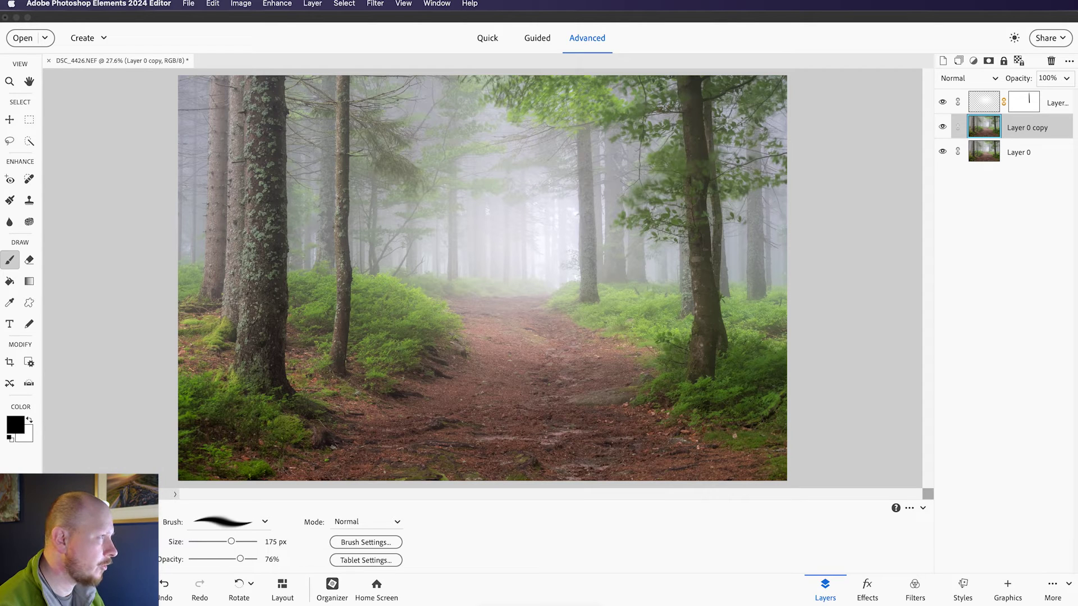
pyautogui.click(292, 9)
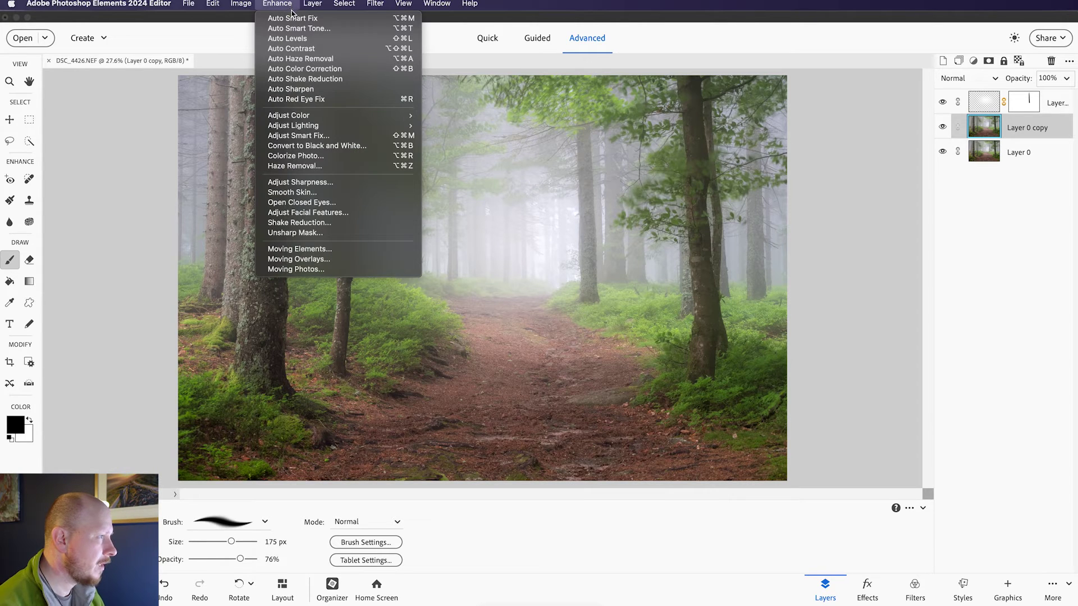
pyautogui.click(324, 167)
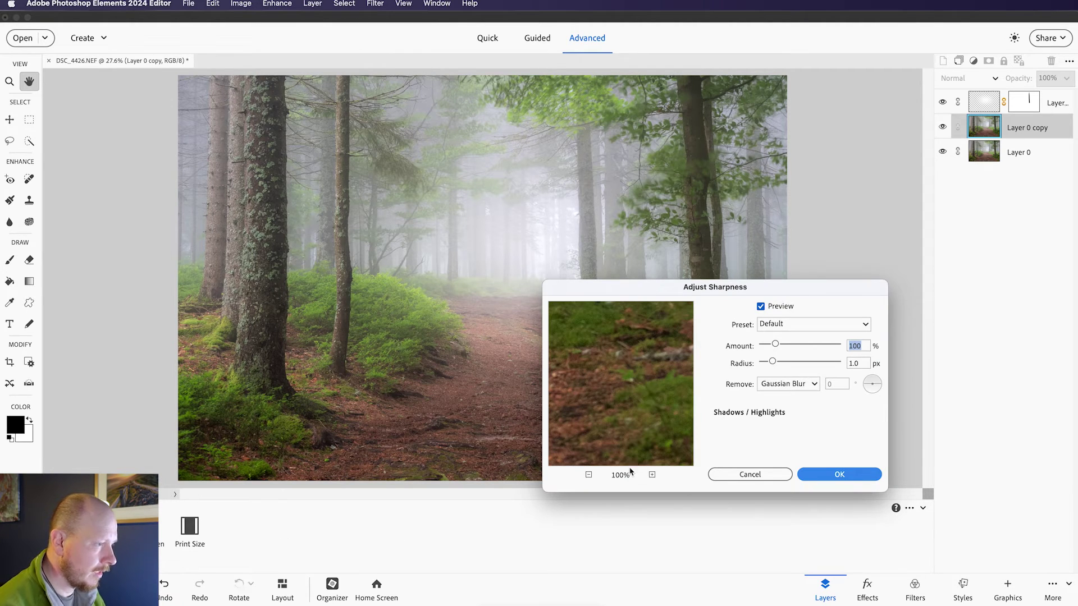
# - Sharpen the copy at about 163% Amount and 1.8 px Radius, previewing the bark
pyautogui.click(589, 475)
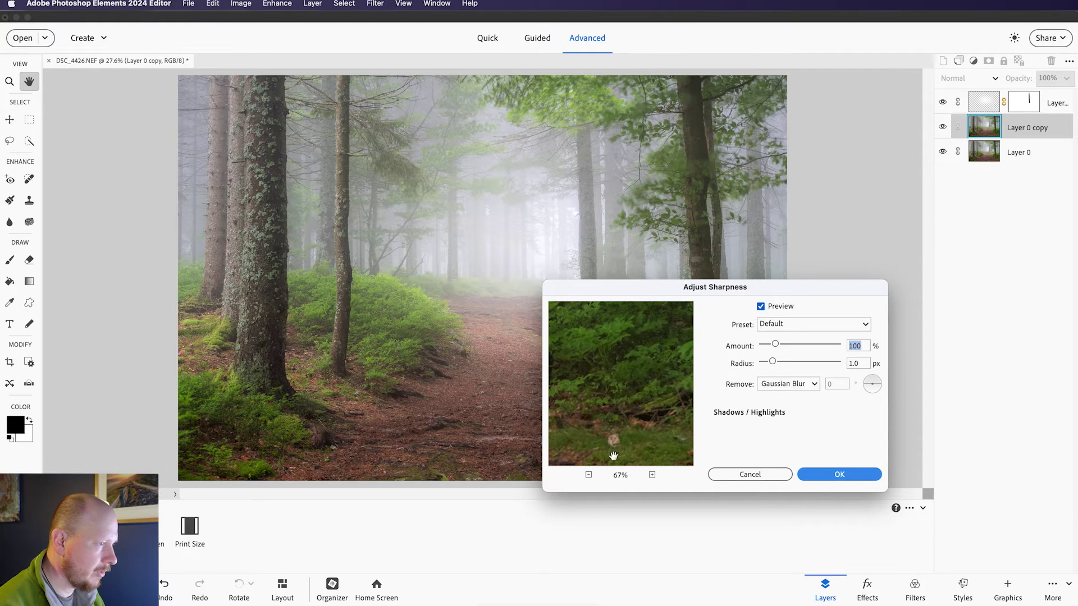
pyautogui.click(588, 475)
pyautogui.click(588, 475)
pyautogui.click(588, 475)
pyautogui.moveTo(612, 449); pyautogui.dragTo(658, 369)
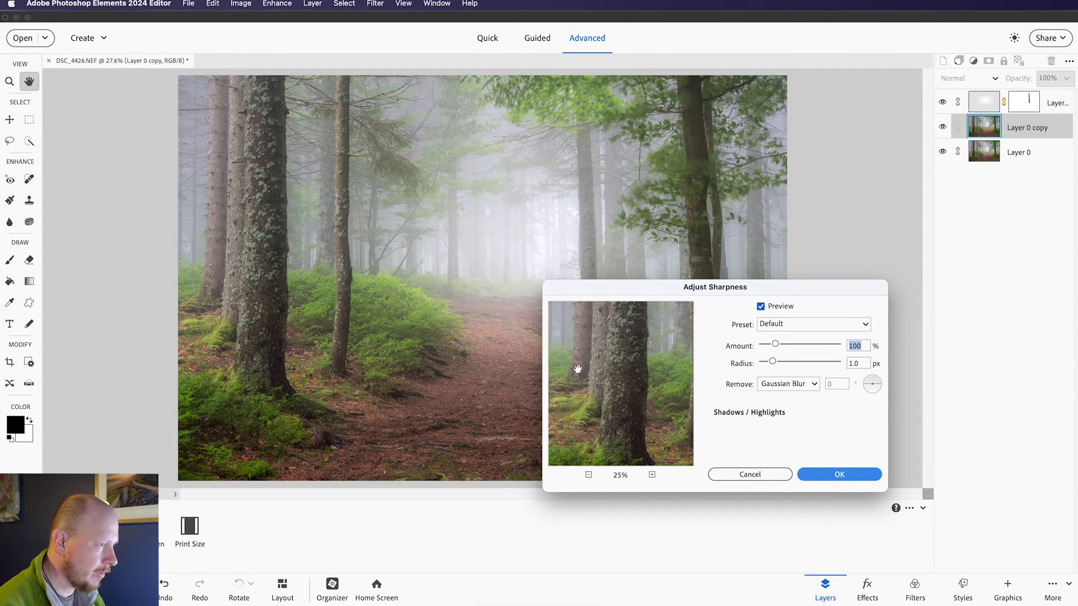
pyautogui.moveTo(581, 368); pyautogui.dragTo(636, 459)
pyautogui.click(652, 475)
pyautogui.click(652, 475)
pyautogui.click(652, 475)
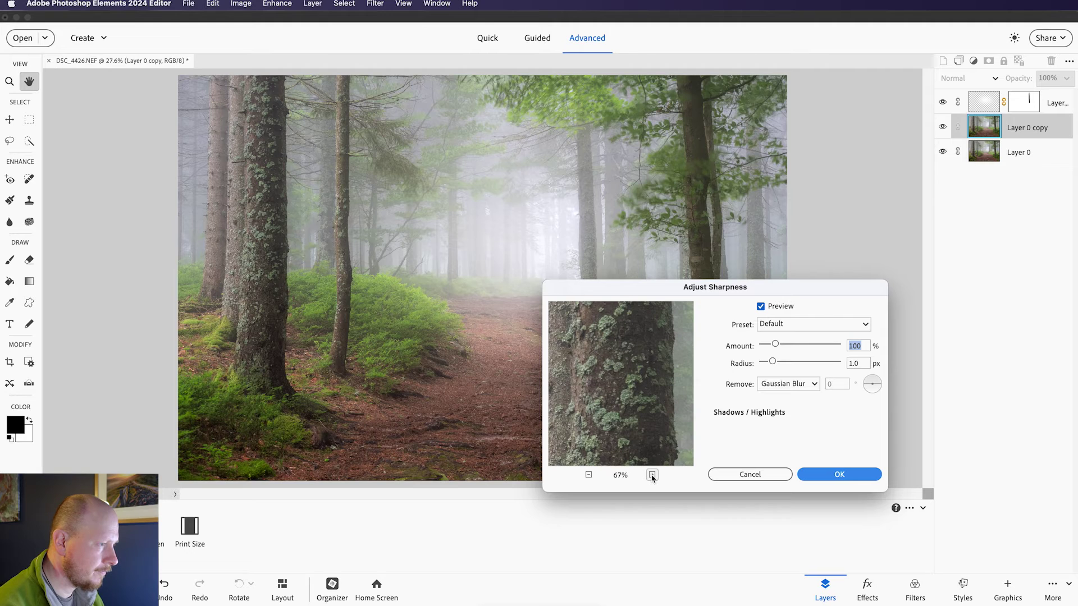
pyautogui.moveTo(777, 348)
pyautogui.mouseDown()
pyautogui.moveTo(787, 345)
pyautogui.moveTo(780, 364)
pyautogui.mouseUp()
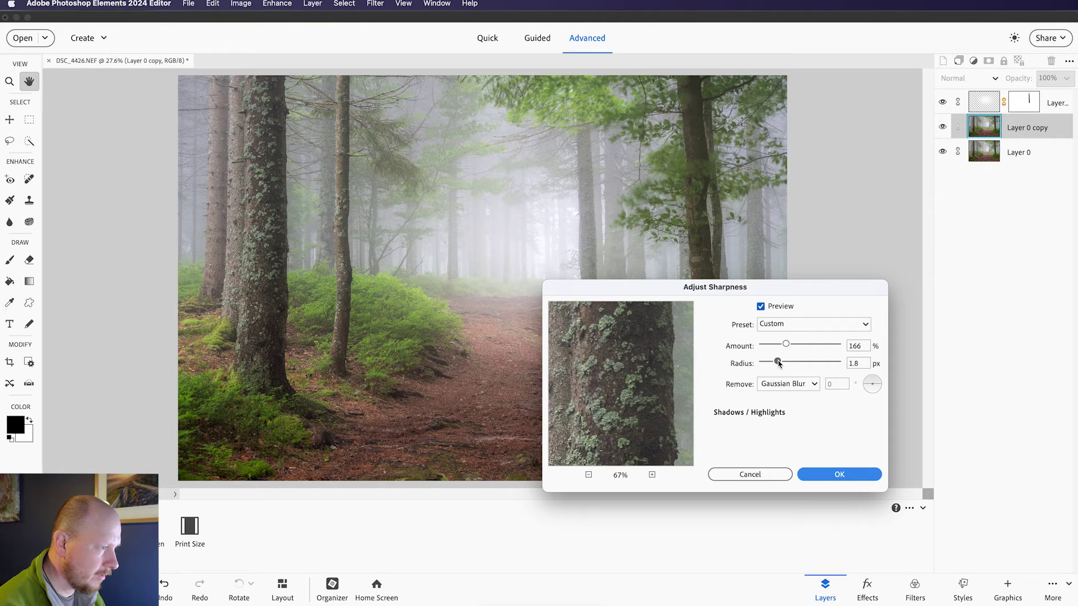
pyautogui.click(778, 362)
pyautogui.moveTo(786, 344); pyautogui.dragTo(778, 362)
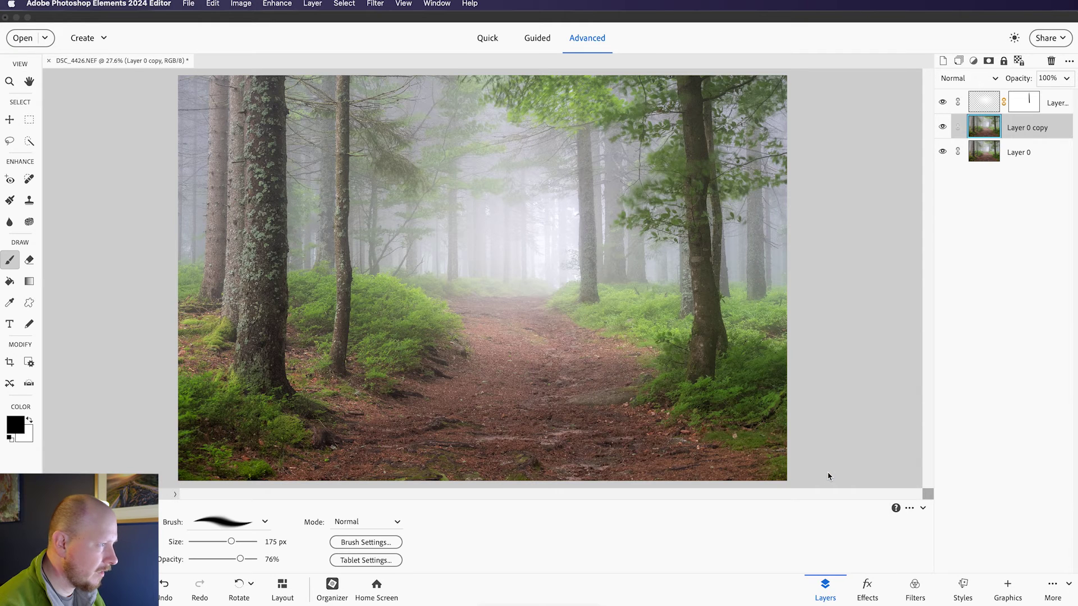
# - Toggle Layer 0 copy on and off to compare the sharpened bark with the original up close
pyautogui.click(943, 127)
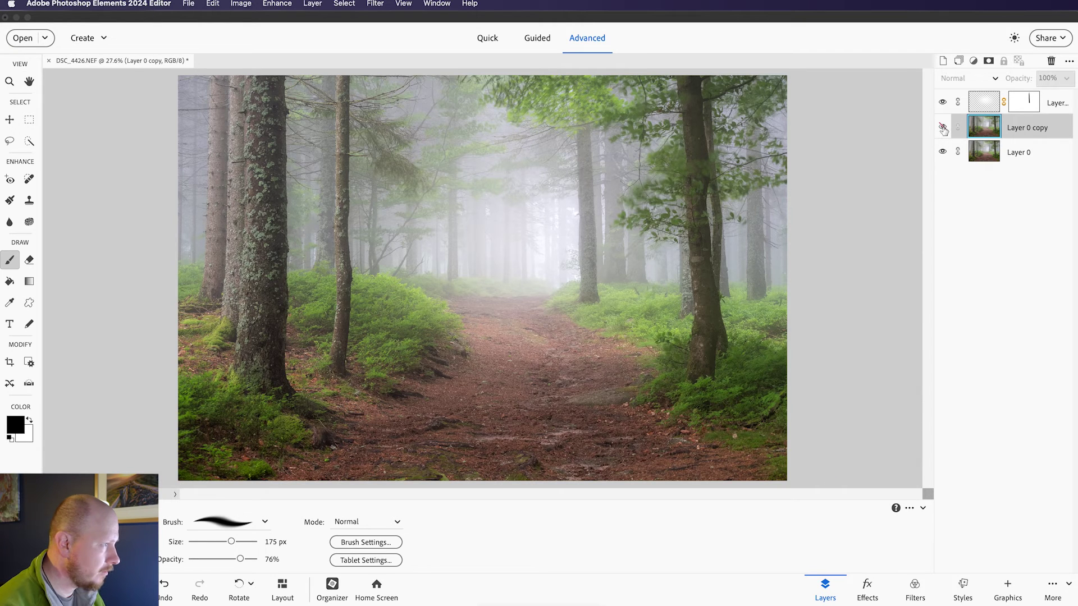
pyautogui.click(943, 128)
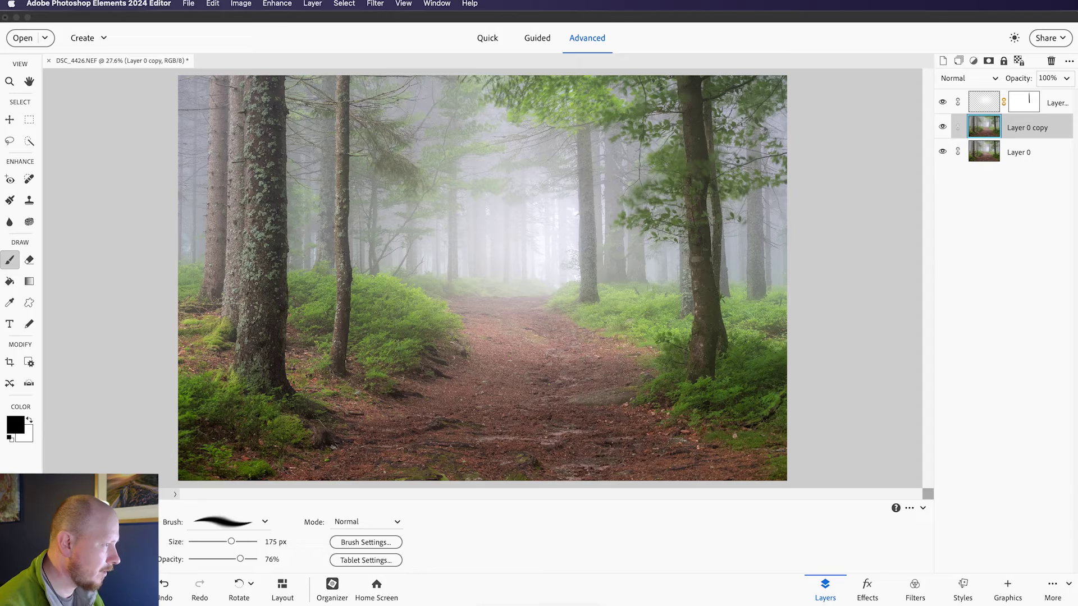
pyautogui.scroll(10, 240, 202)
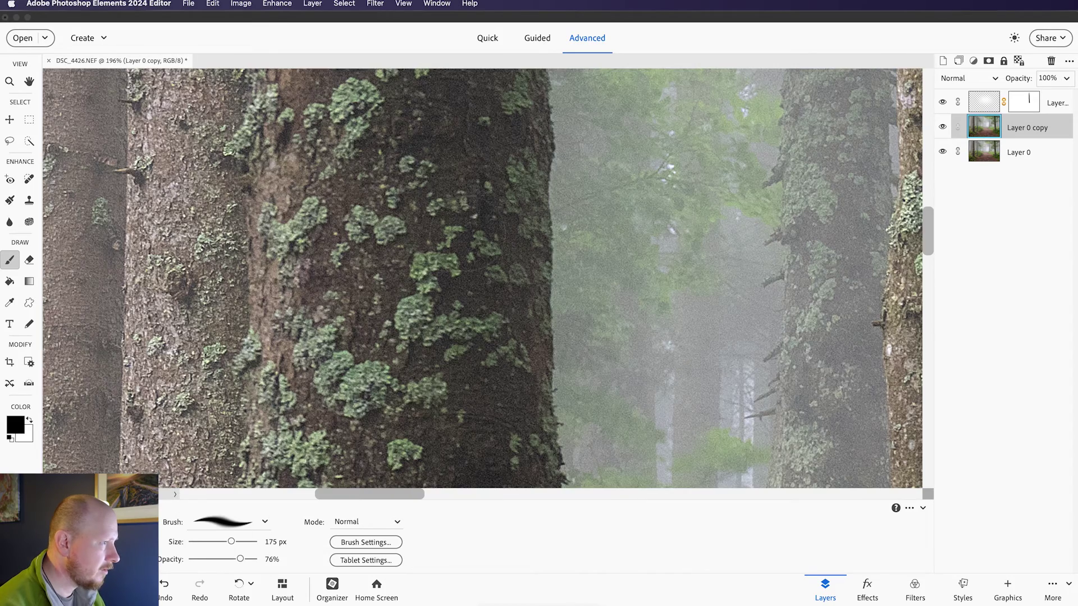
pyautogui.click(943, 128)
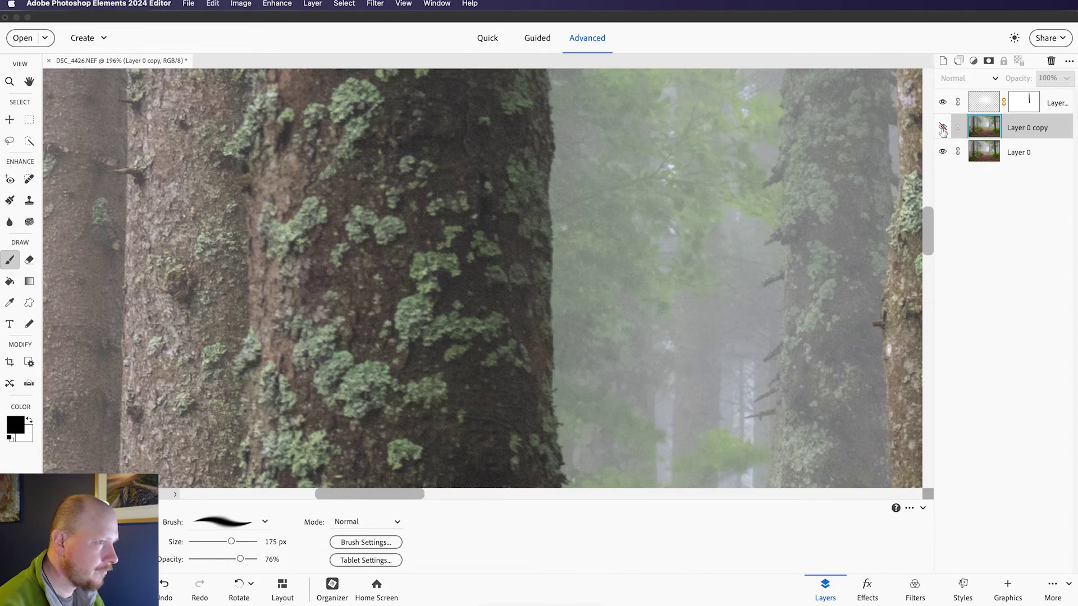
pyautogui.click(943, 128)
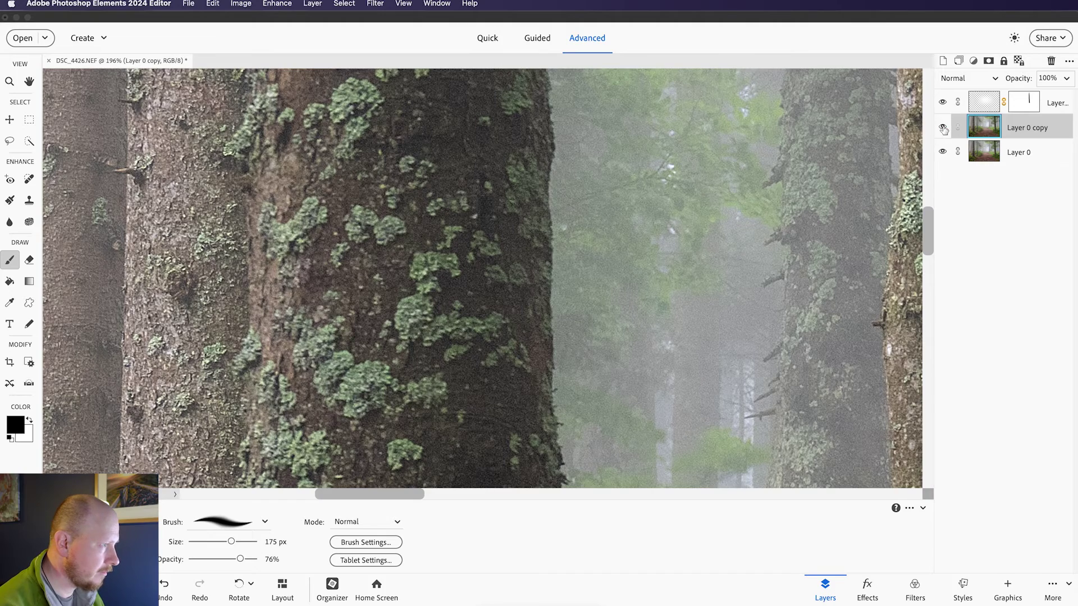
pyautogui.scroll(-10, 737, 218)
pyautogui.scroll(3, 314, 240)
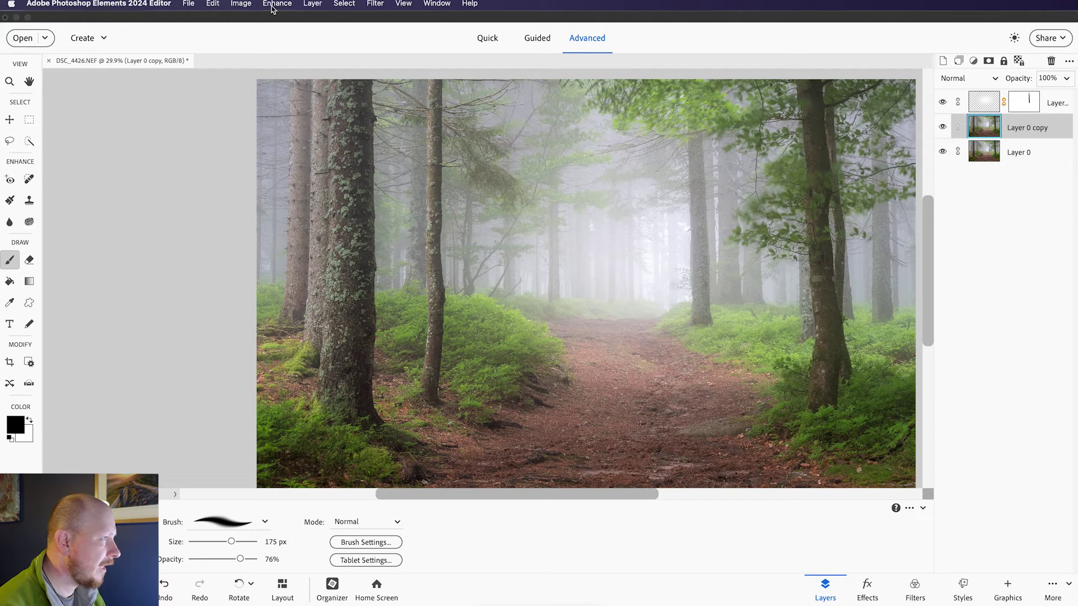
pyautogui.click(312, 4)
# - Add a Hide All mask to Layer 0 copy and paint white over the left trunk with a 600 px brush
pyautogui.moveTo(354, 154)
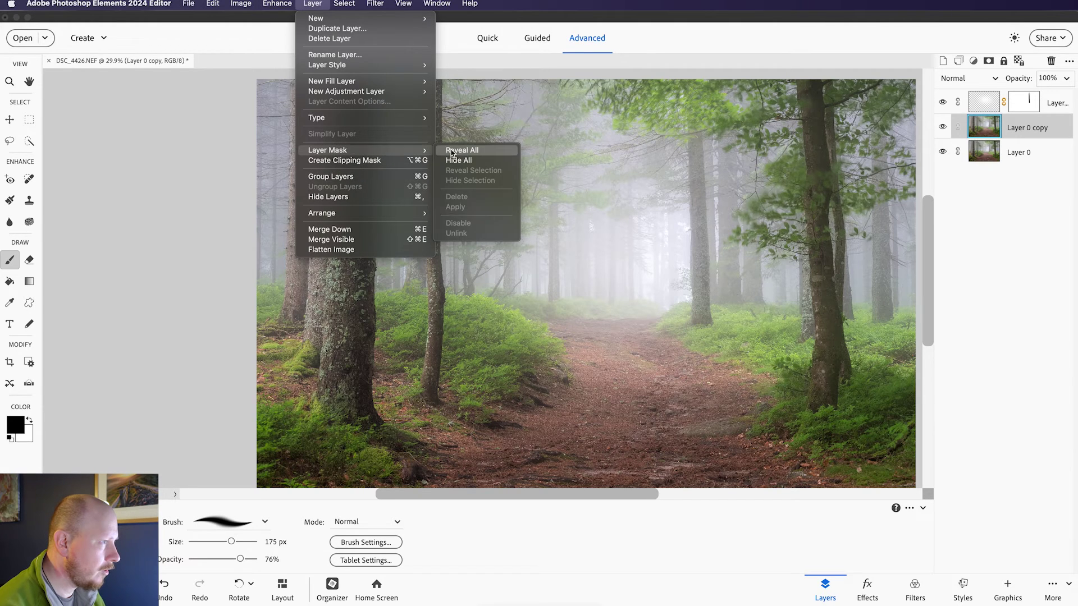
pyautogui.click(475, 161)
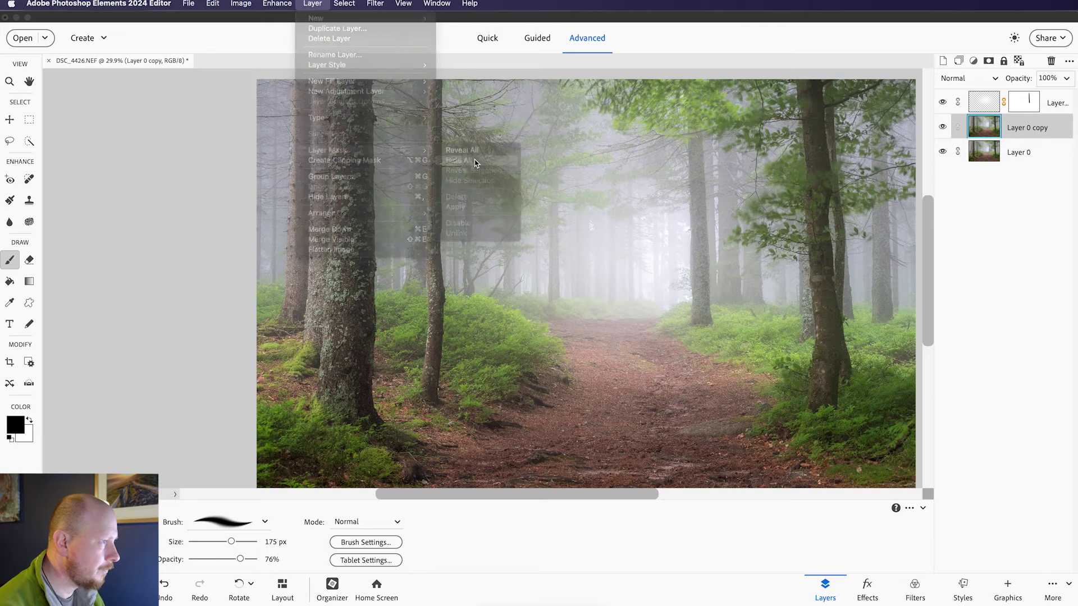
pyautogui.click(28, 420)
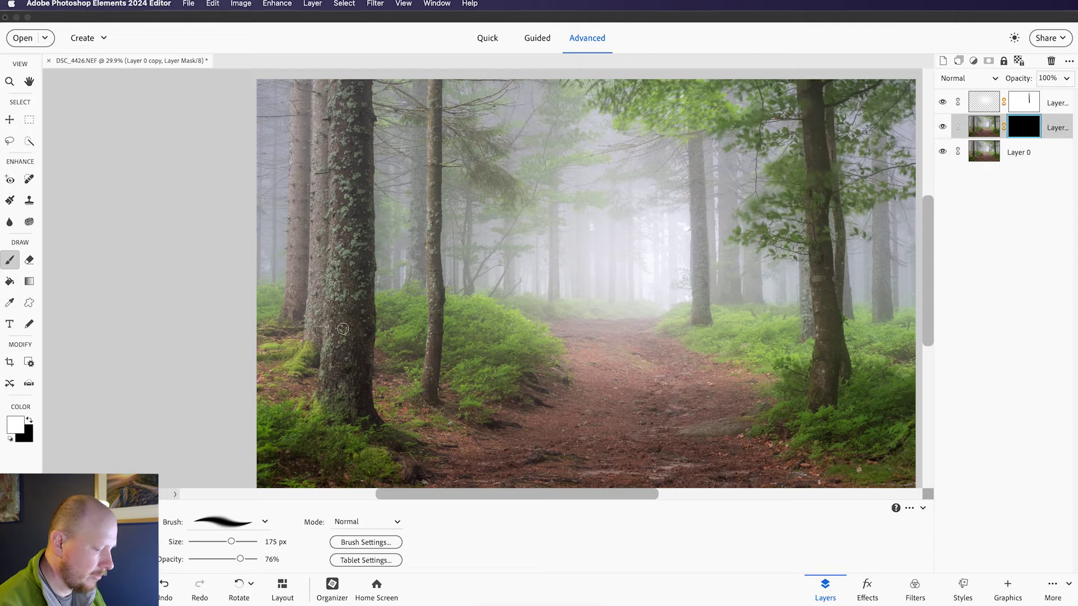
pyautogui.press(']')
pyautogui.press(']')
pyautogui.press(']')
pyautogui.press(']')
pyautogui.press(']')
pyautogui.press(']')
pyautogui.moveTo(345, 329)
pyautogui.mouseDown()
pyautogui.moveTo(352, 79)
pyautogui.moveTo(345, 391)
pyautogui.moveTo(354, 350)
pyautogui.moveTo(334, 418)
pyautogui.moveTo(349, 444)
pyautogui.moveTo(323, 426)
pyautogui.moveTo(294, 427)
pyautogui.moveTo(305, 423)
pyautogui.moveTo(272, 434)
pyautogui.moveTo(282, 446)
pyautogui.moveTo(325, 434)
pyautogui.moveTo(369, 463)
pyautogui.moveTo(299, 461)
pyautogui.moveTo(279, 442)
pyautogui.moveTo(274, 464)
pyautogui.moveTo(360, 461)
pyautogui.mouseUp()
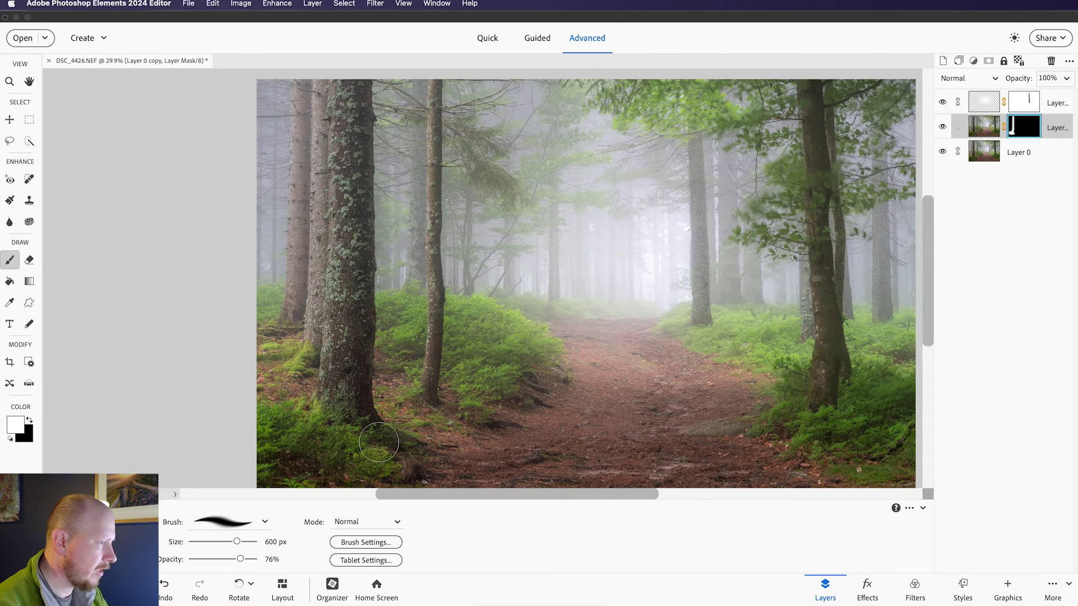
# - Reveal sharpening mid-image, in the lower-right grass and on the right trunk at 300 px, then check the mask
pyautogui.click(502, 376)
pyautogui.moveTo(890, 442)
pyautogui.mouseDown()
pyautogui.moveTo(806, 391)
pyautogui.moveTo(796, 414)
pyautogui.moveTo(830, 439)
pyautogui.moveTo(832, 426)
pyautogui.moveTo(848, 426)
pyautogui.moveTo(847, 465)
pyautogui.moveTo(879, 467)
pyautogui.moveTo(881, 415)
pyautogui.moveTo(863, 380)
pyautogui.moveTo(902, 401)
pyautogui.mouseUp()
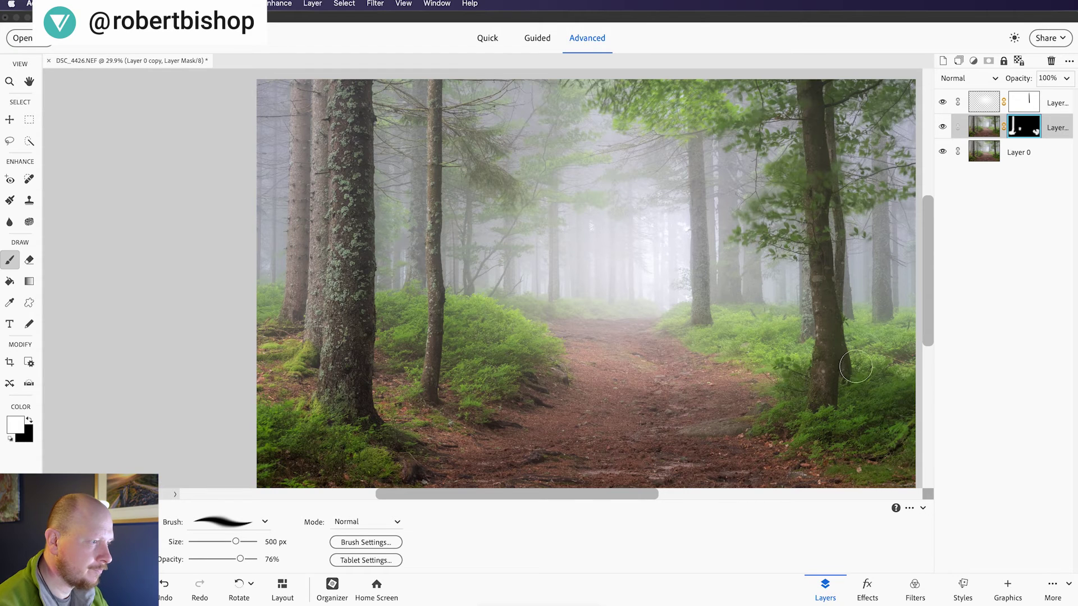
pyautogui.press('[')
pyautogui.press('[')
pyautogui.press('[')
pyautogui.moveTo(827, 324)
pyautogui.mouseDown()
pyautogui.moveTo(818, 411)
pyautogui.moveTo(826, 240)
pyautogui.moveTo(809, 91)
pyautogui.mouseUp()
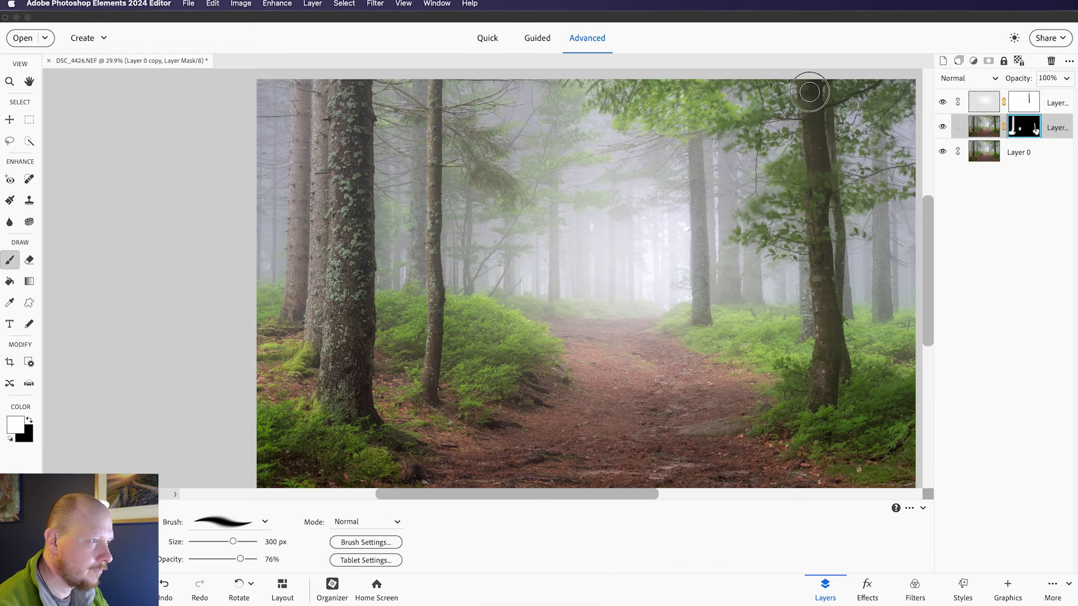
pyautogui.keyDown('alt'); pyautogui.click(1023, 129); pyautogui.keyUp('alt')
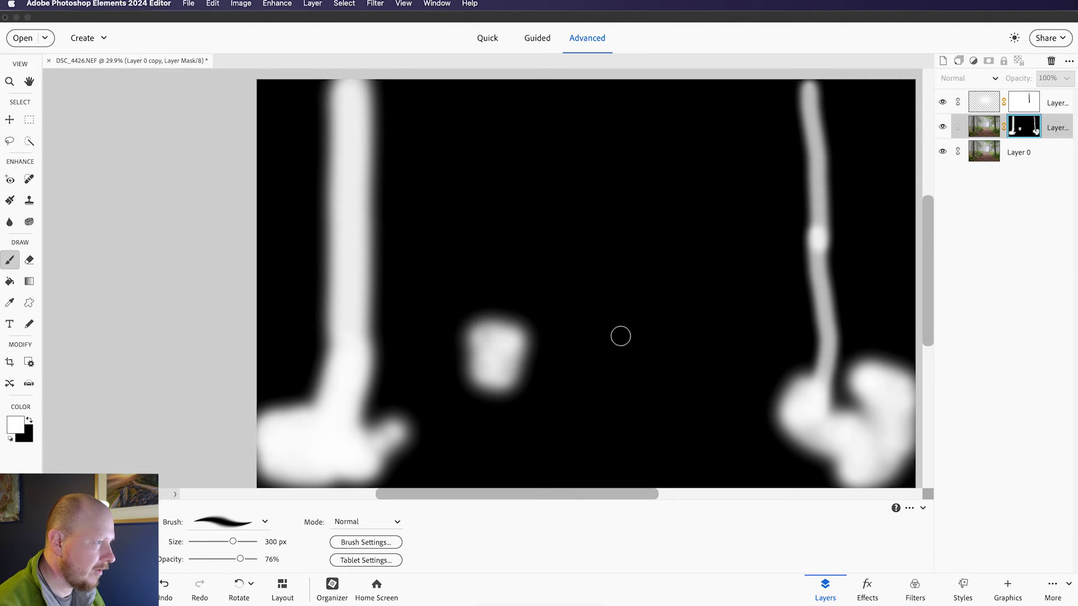
pyautogui.click(977, 131)
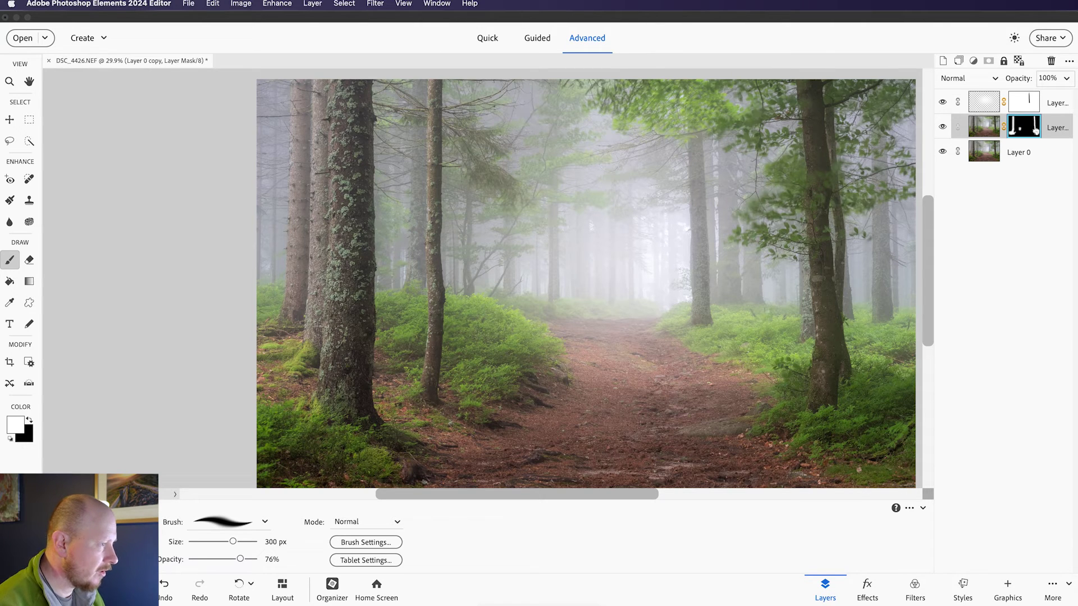
# - Paint white on the mask over the thin trunk left of centre, enlarging the brush to 250 px
pyautogui.moveTo(439, 399); pyautogui.dragTo(435, 305)
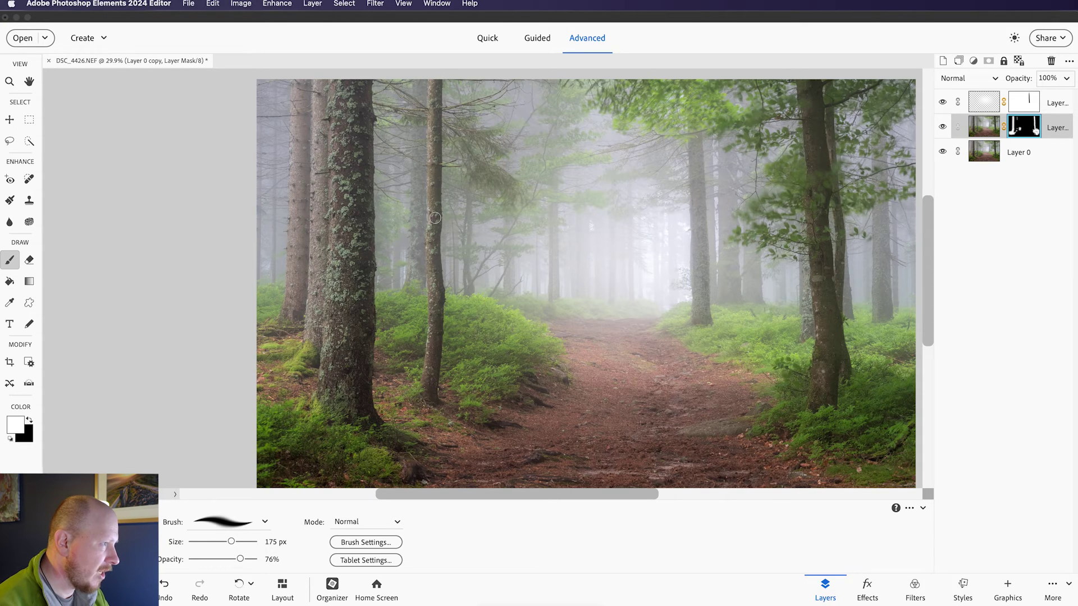
pyautogui.press(']')
pyautogui.press(']')
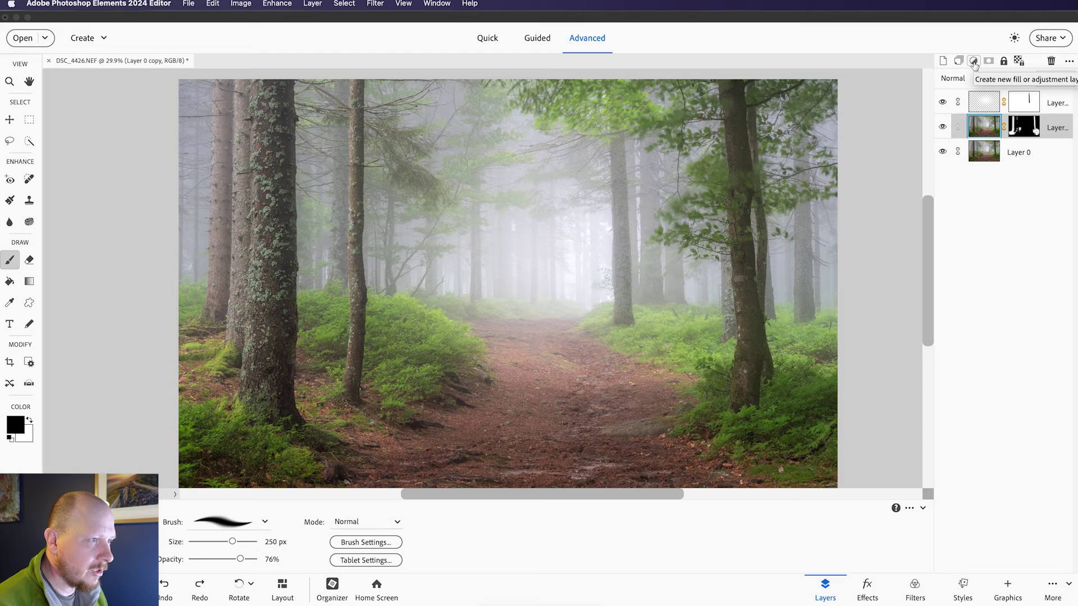
pyautogui.click(974, 61)
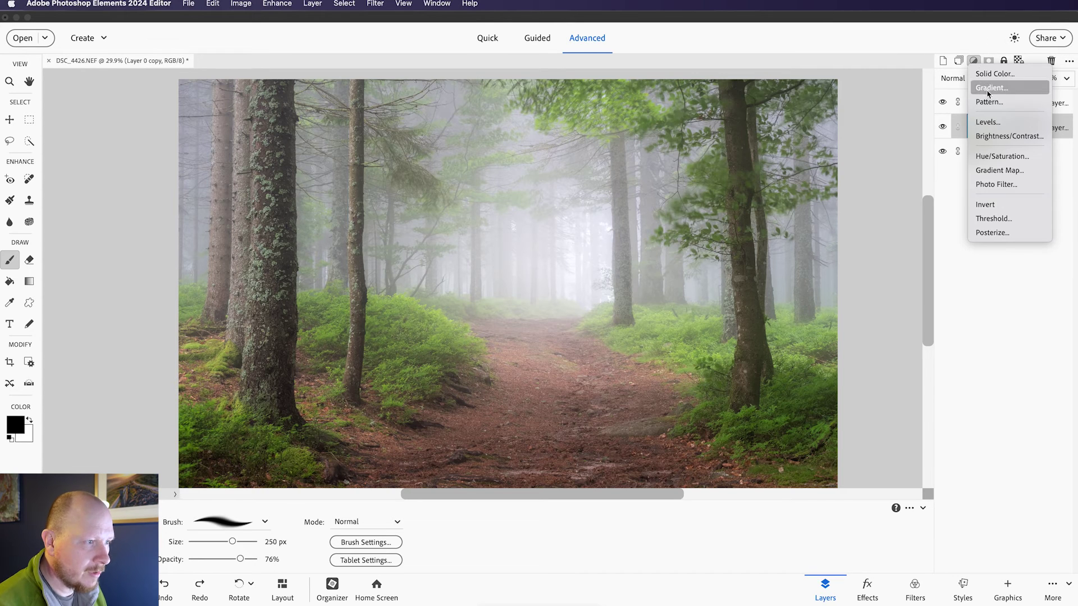
# - Add a Hue/Saturation adjustment layer and reset Master Hue, Saturation and Lightness to 0
pyautogui.click(1012, 159)
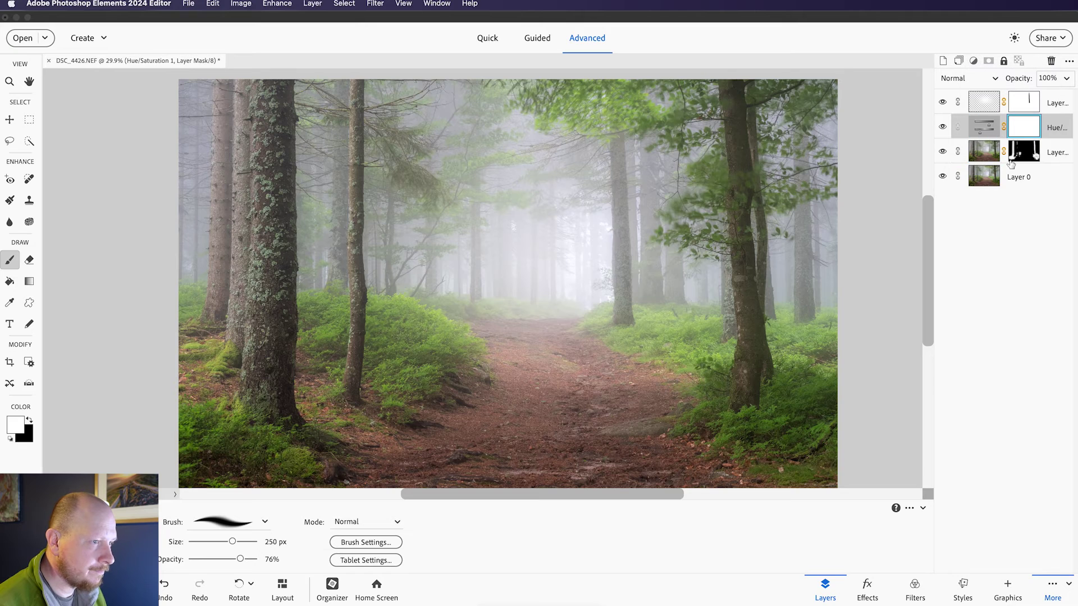
pyautogui.moveTo(927, 142); pyautogui.dragTo(807, 204)
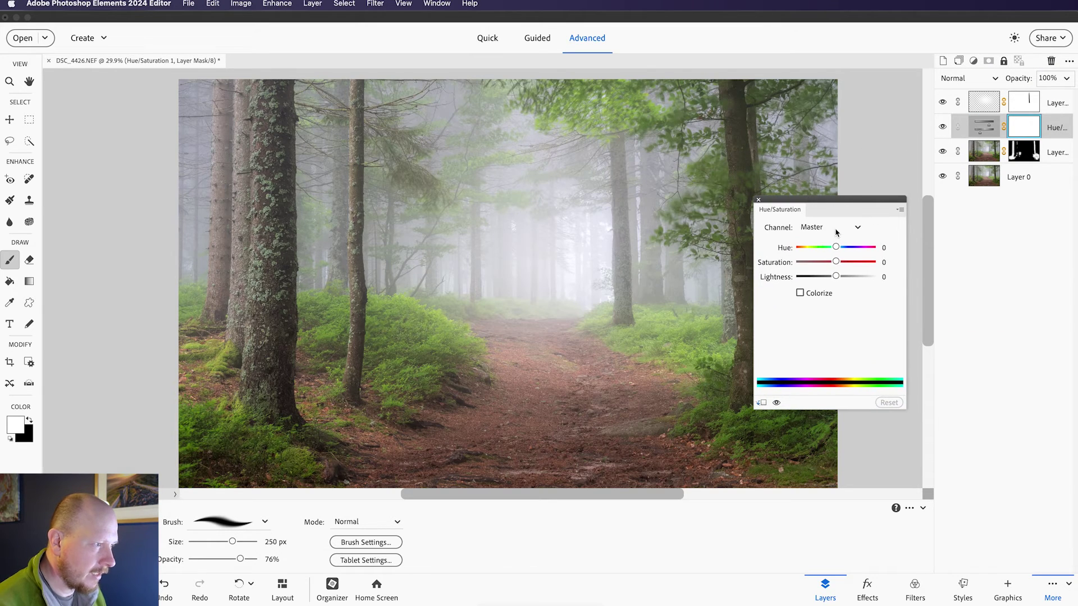
pyautogui.moveTo(836, 248); pyautogui.dragTo(836, 279)
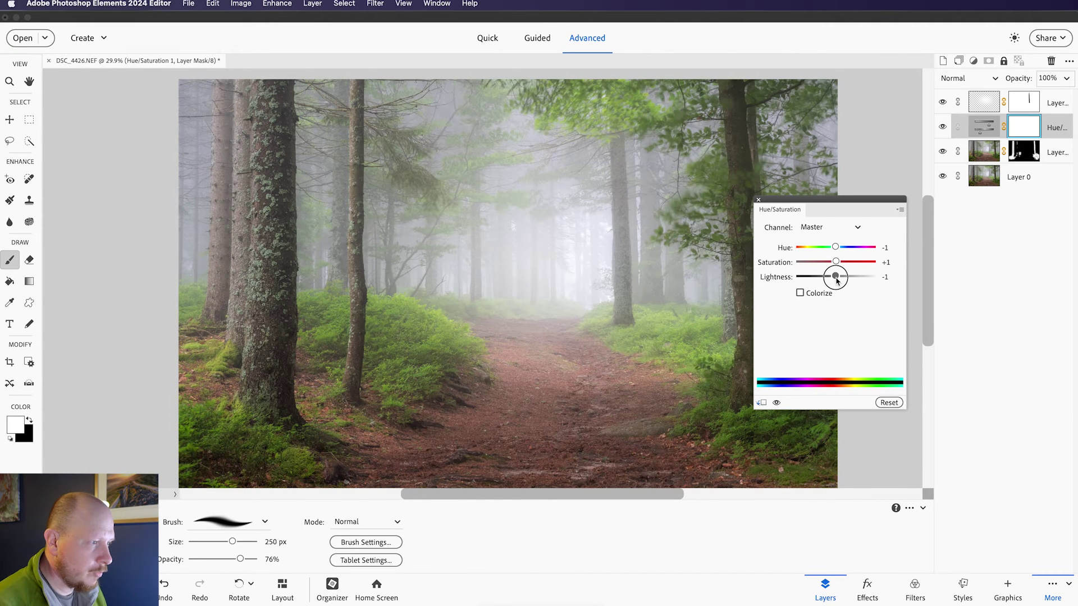
pyautogui.click(837, 264)
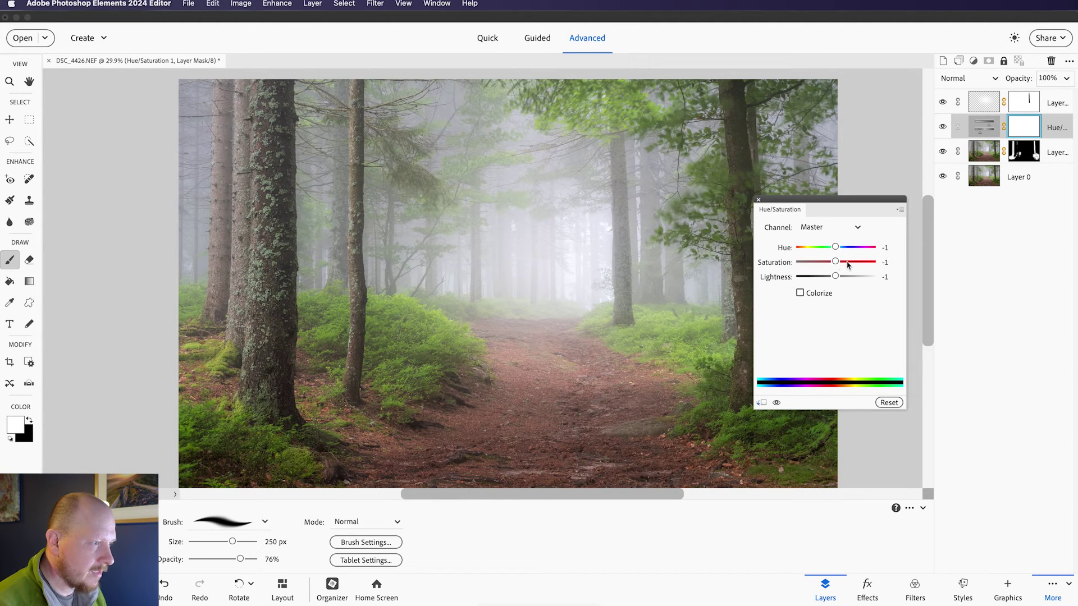
pyautogui.write('0')
pyautogui.press('Tab')
pyautogui.write('0')
pyautogui.press('Tab')
pyautogui.write('0')
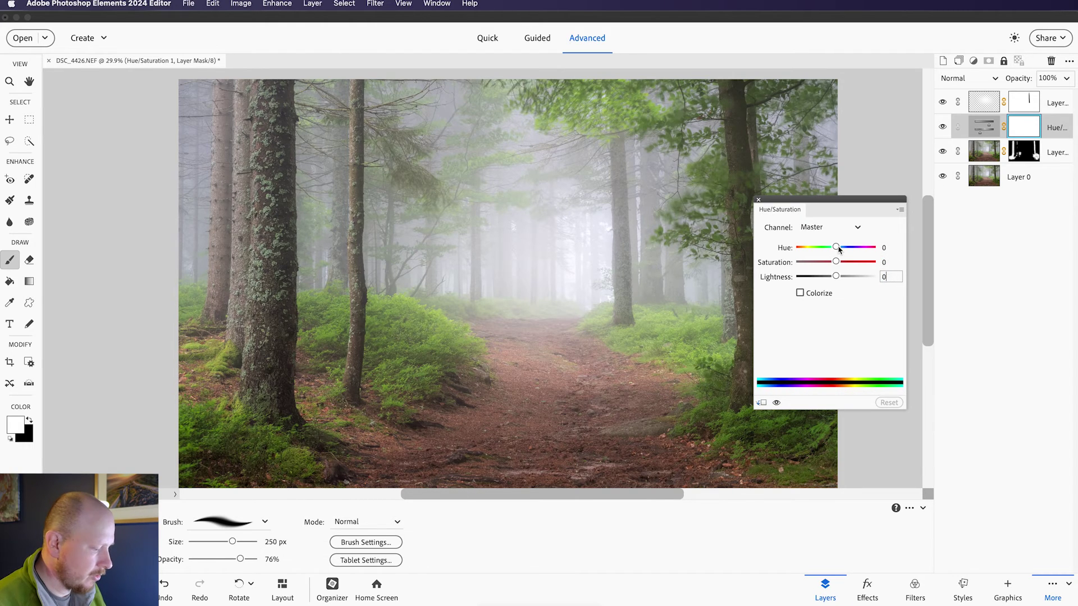
pyautogui.press('Tab')
# - Set the Reds channel to Hue -4, Saturation +18, Lightness -2
pyautogui.click(832, 229)
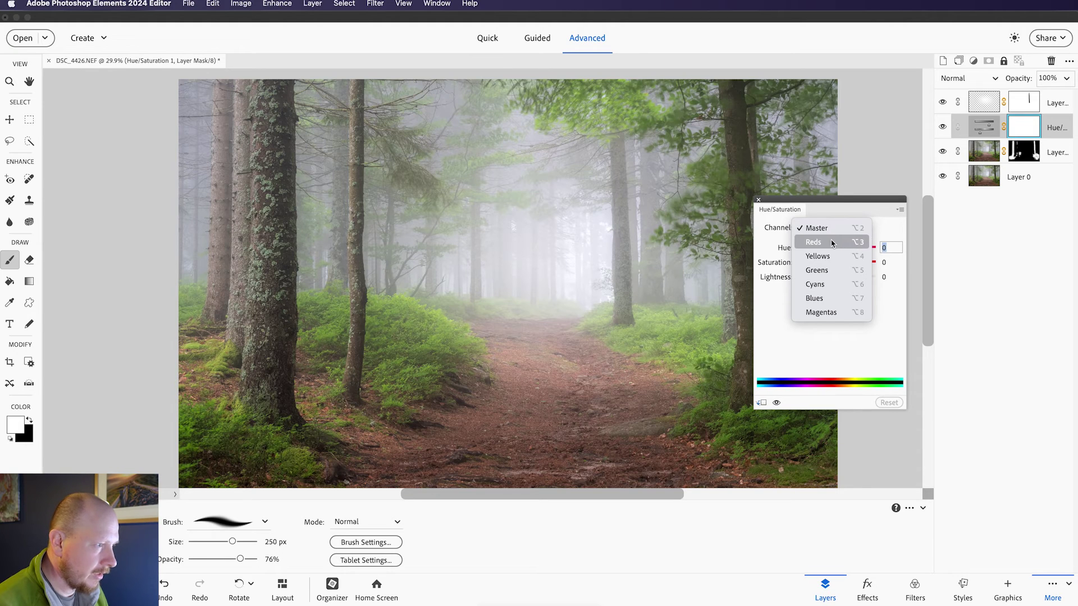
pyautogui.click(837, 242)
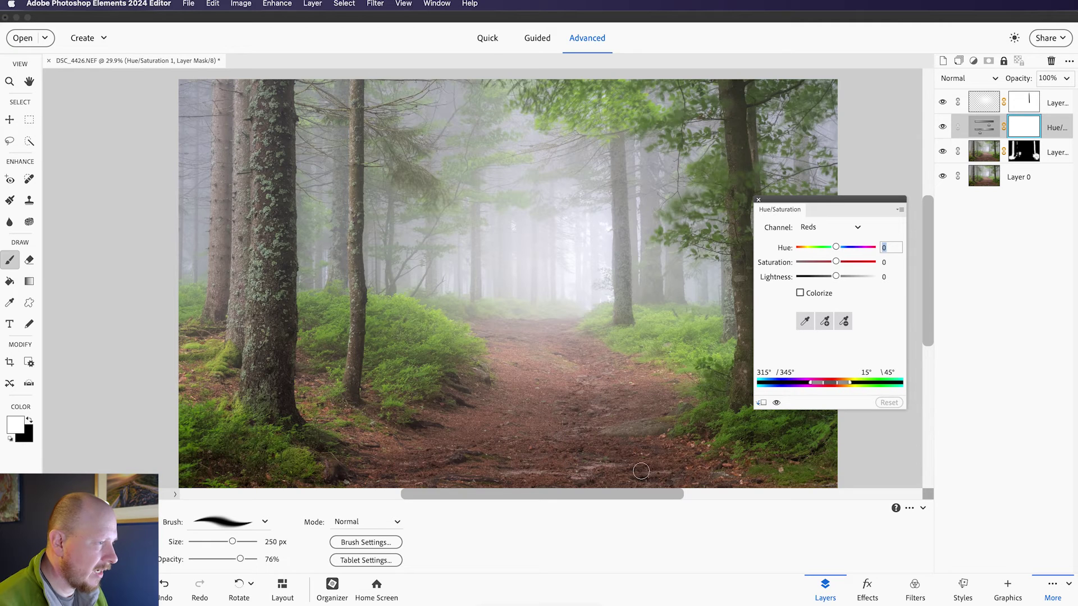
pyautogui.moveTo(836, 262)
pyautogui.mouseDown()
pyautogui.moveTo(836, 278)
pyautogui.moveTo(835, 250)
pyautogui.mouseUp()
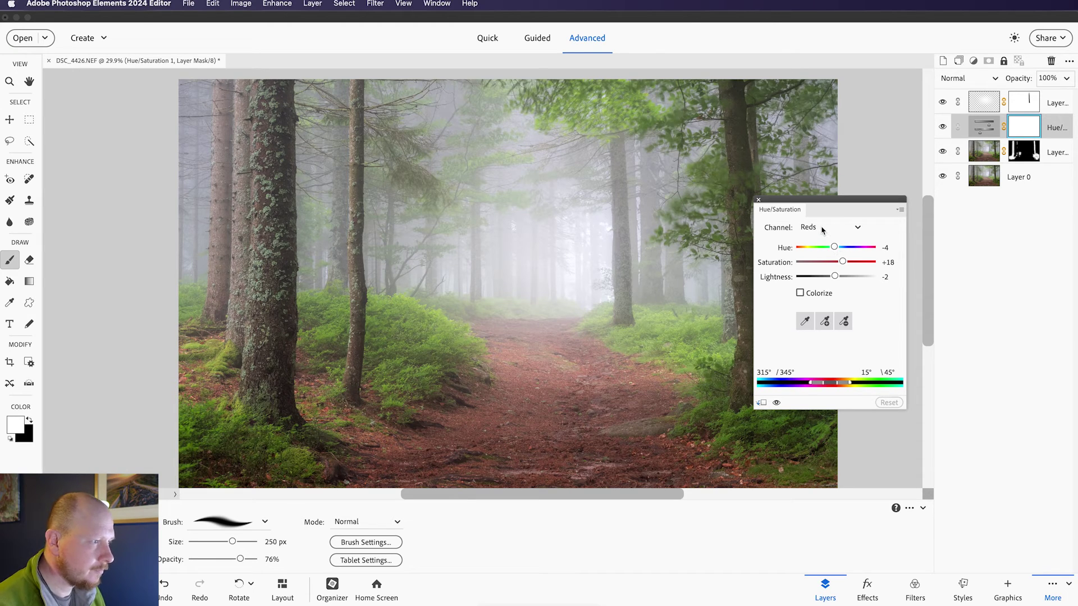
# - Set the Greens channel to Hue -14 and Saturation -33
pyautogui.click(823, 230)
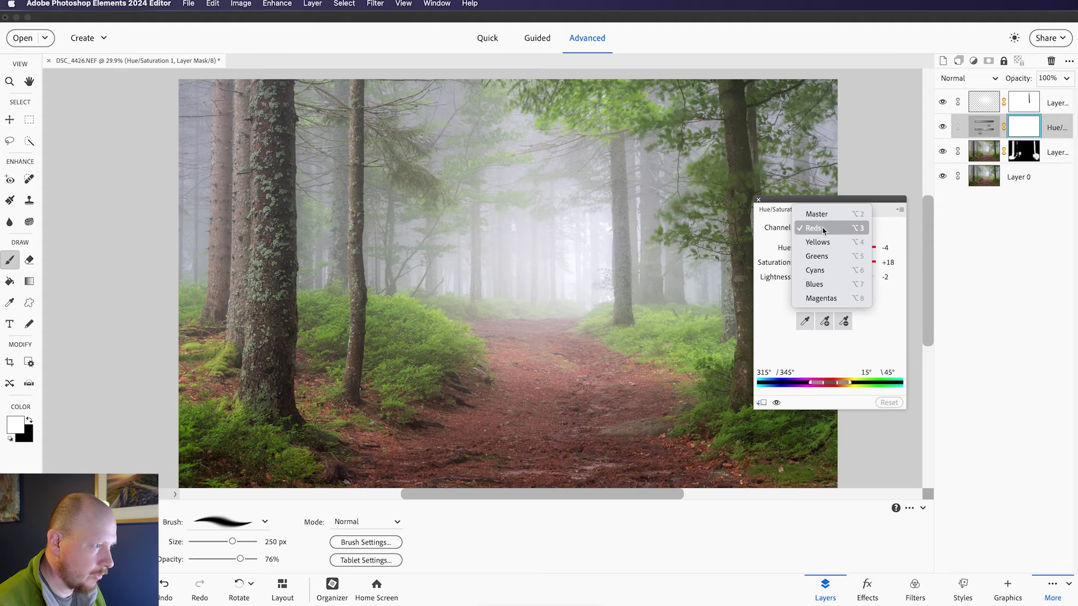
pyautogui.click(824, 256)
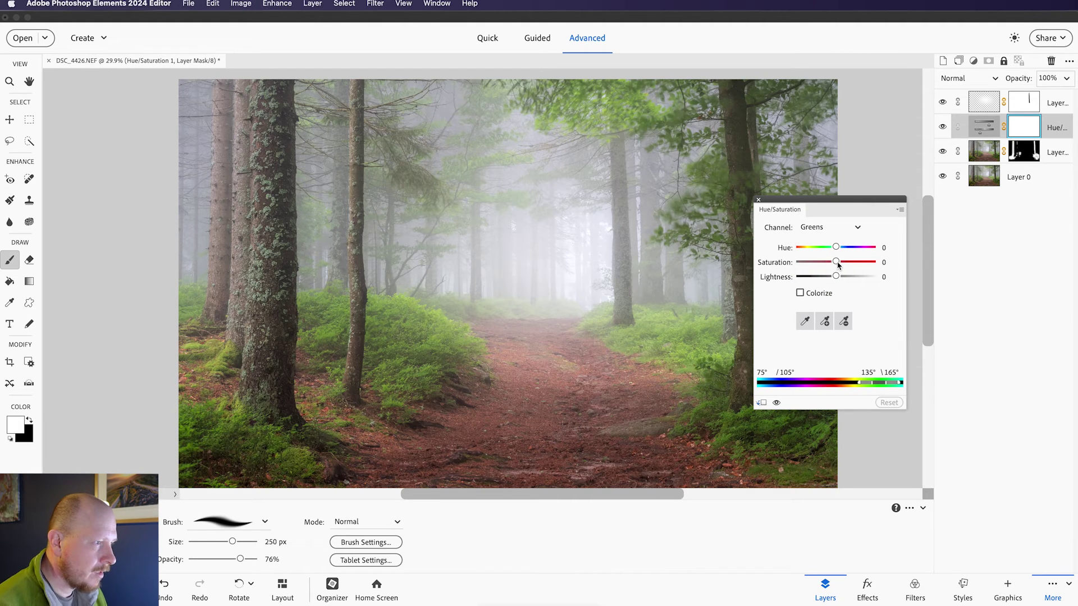
pyautogui.moveTo(834, 263); pyautogui.dragTo(823, 264)
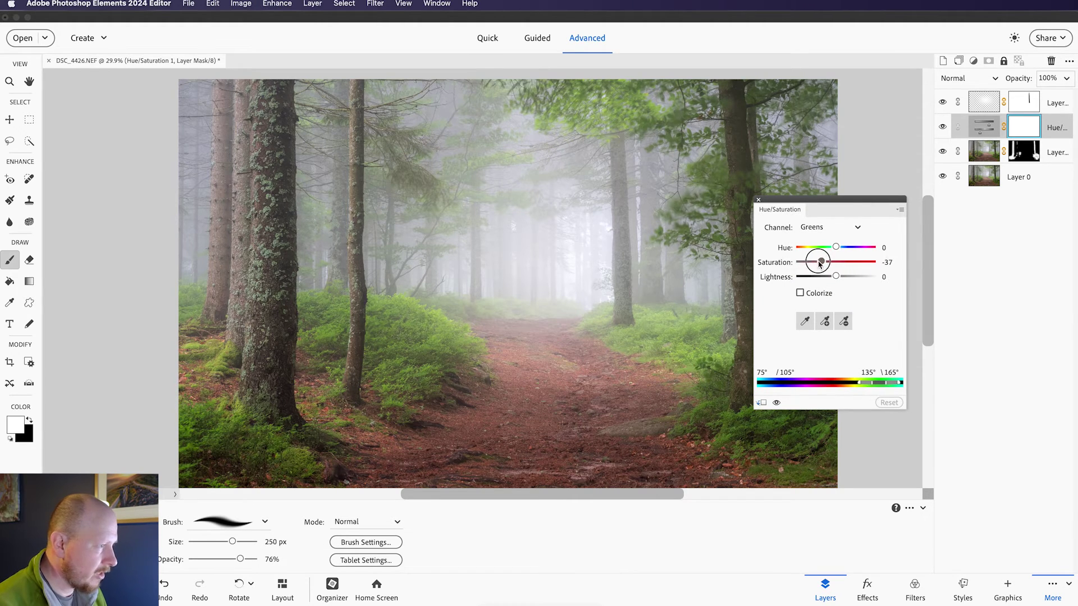
pyautogui.moveTo(823, 262); pyautogui.dragTo(834, 247)
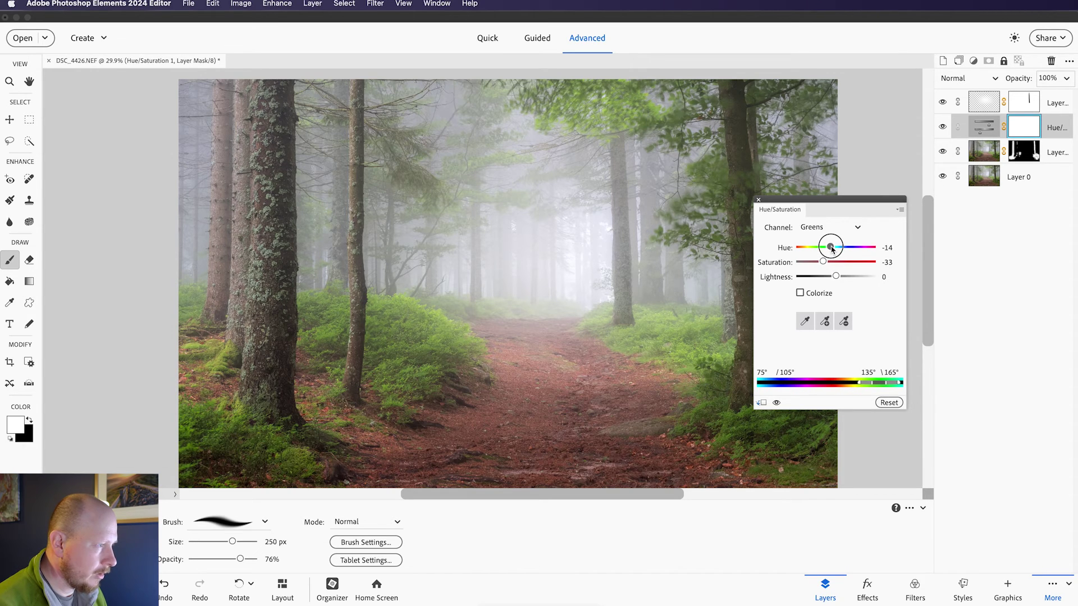
# - Set the Yellows channel to Hue -7 and Saturation -21
pyautogui.click(828, 228)
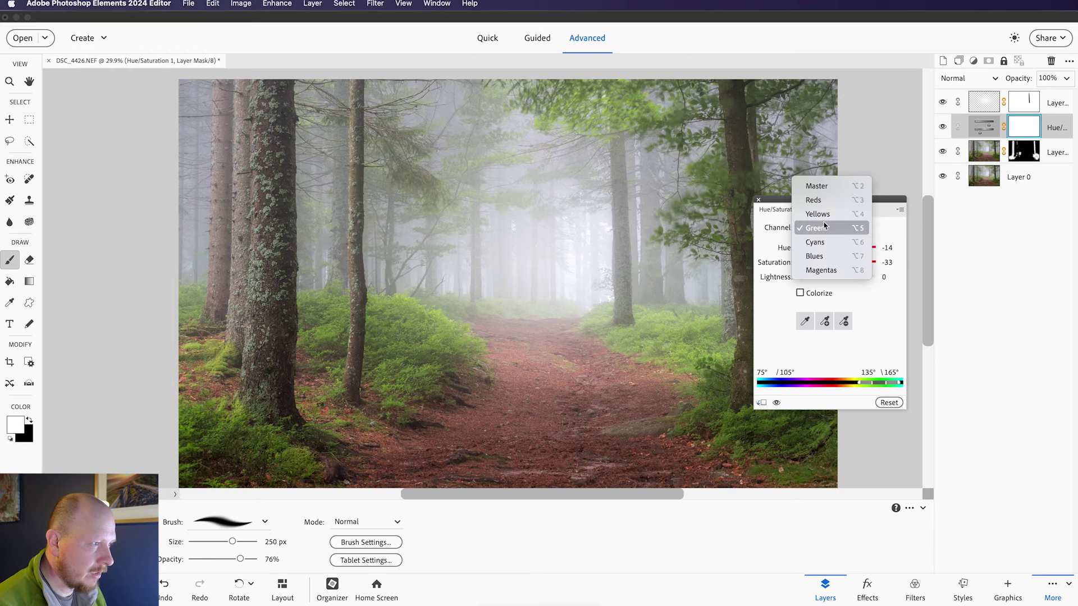
pyautogui.click(822, 217)
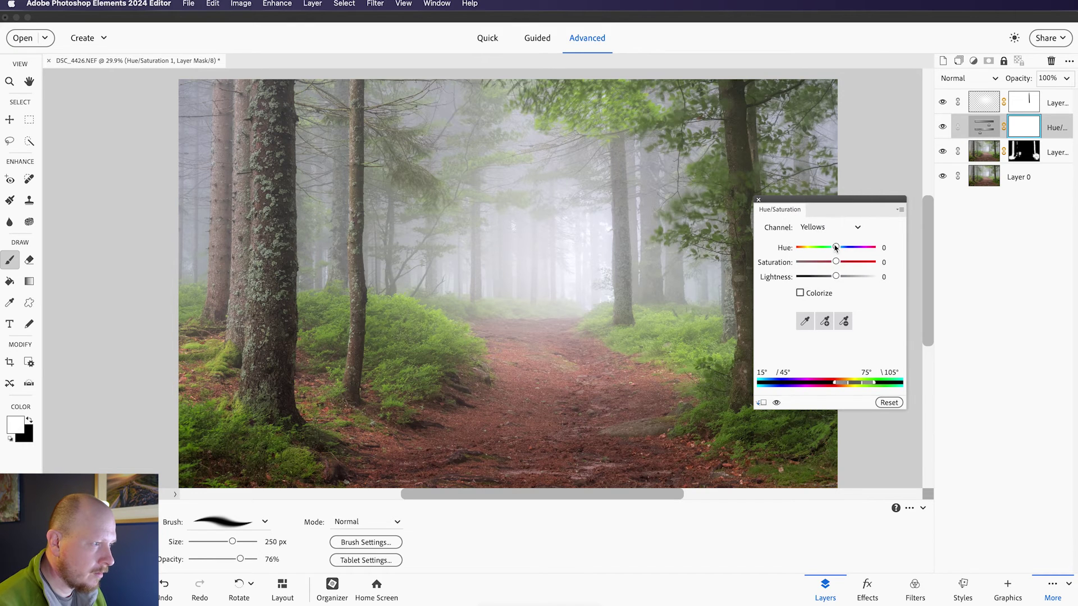
pyautogui.moveTo(836, 263); pyautogui.dragTo(827, 264)
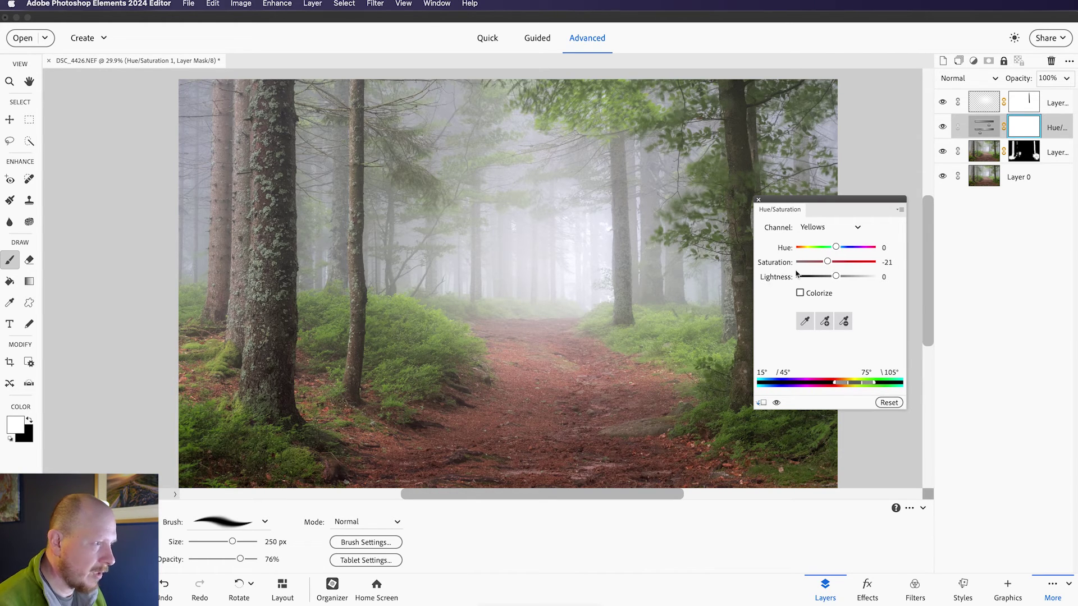
pyautogui.moveTo(834, 249); pyautogui.dragTo(834, 251)
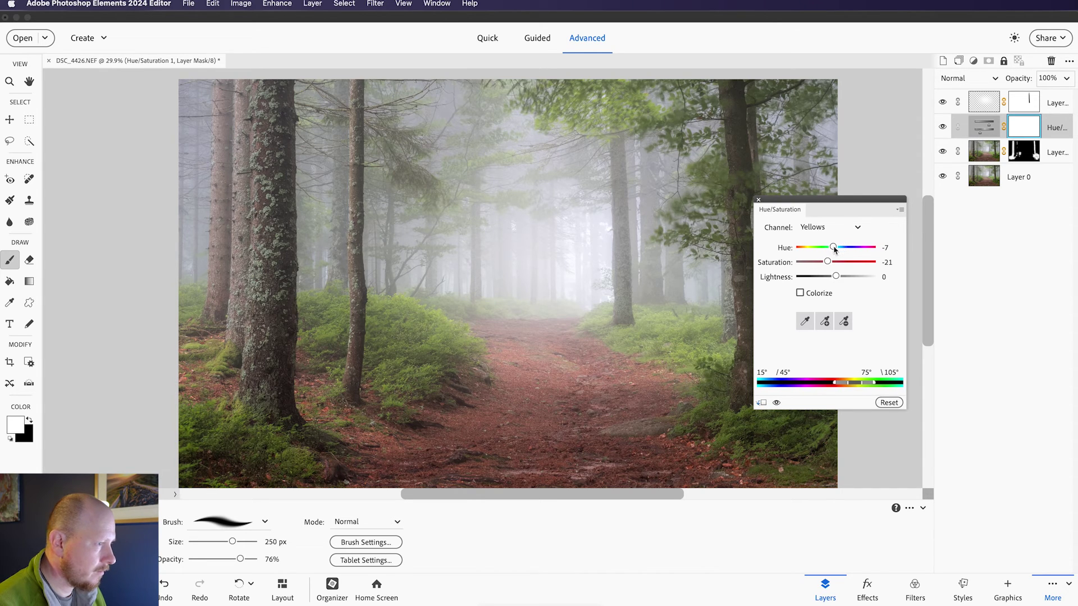
# - Set the Blues channel to Hue -4 and Saturation +1
pyautogui.moveTo(823, 202); pyautogui.dragTo(847, 218)
pyautogui.click(847, 240)
pyautogui.click(846, 285)
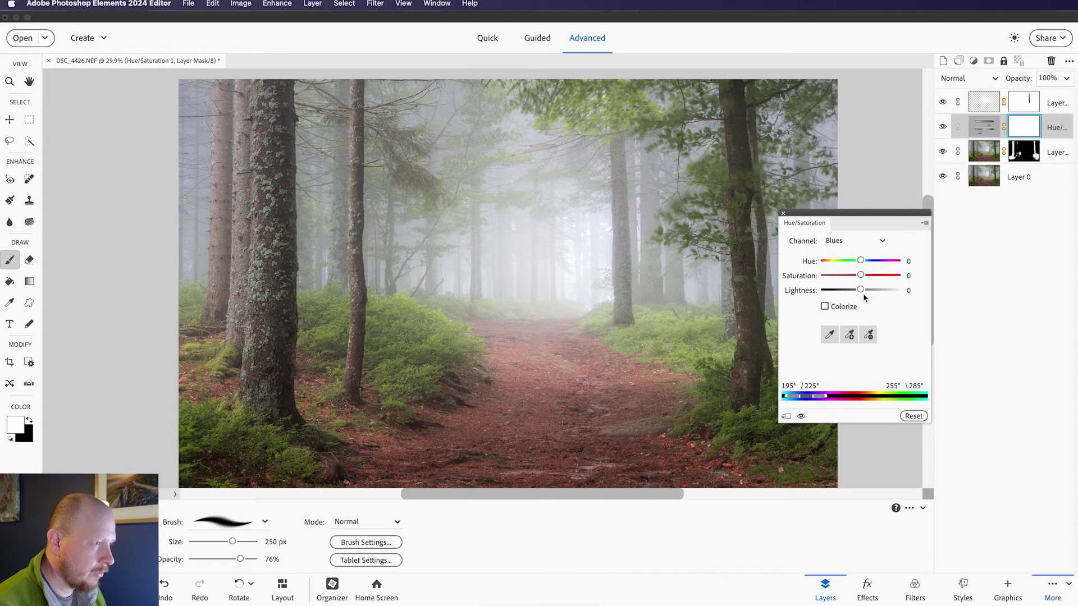
pyautogui.moveTo(862, 278)
pyautogui.mouseDown()
pyautogui.moveTo(873, 276)
pyautogui.moveTo(853, 277)
pyautogui.moveTo(863, 278)
pyautogui.moveTo(860, 262)
pyautogui.mouseUp()
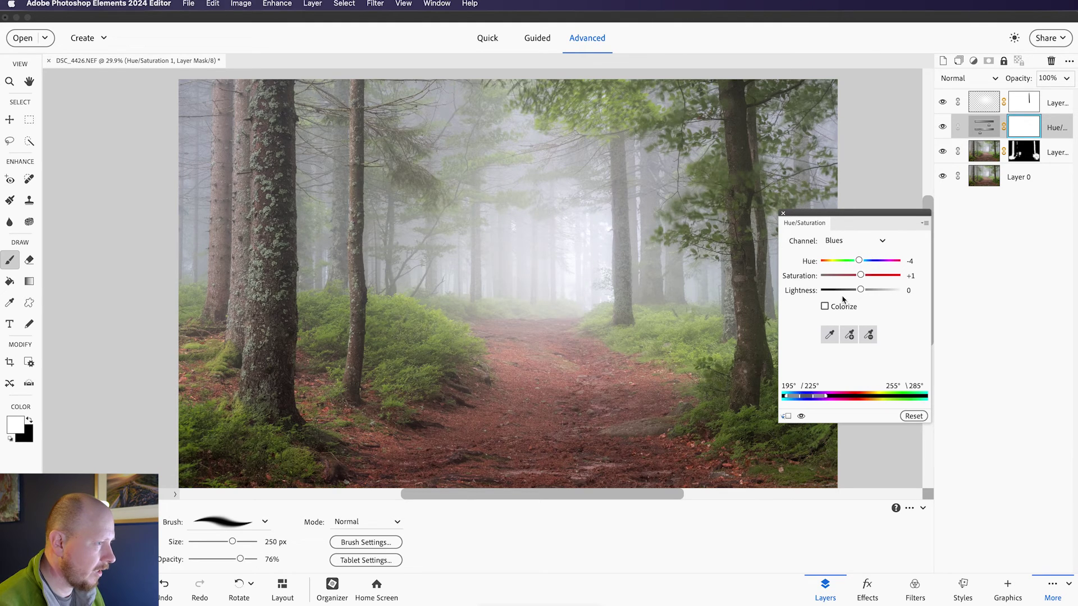
# - Close the Hue/Saturation panel, compare the photo with and without it, and choose the Gradient tool
pyautogui.click(784, 214)
pyautogui.click(943, 128)
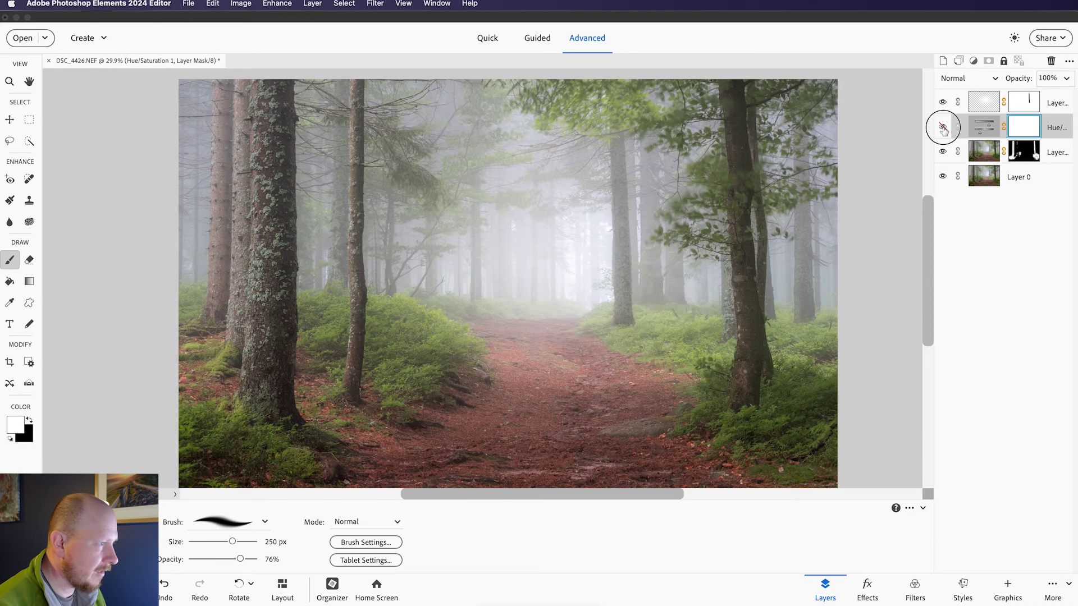
pyautogui.click(943, 128)
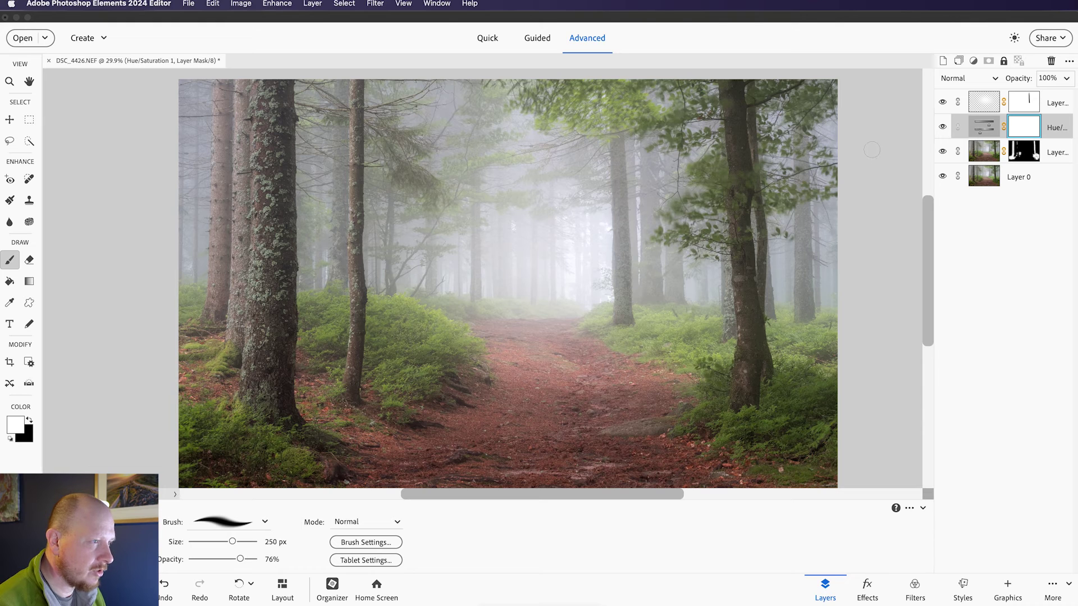
pyautogui.click(942, 127)
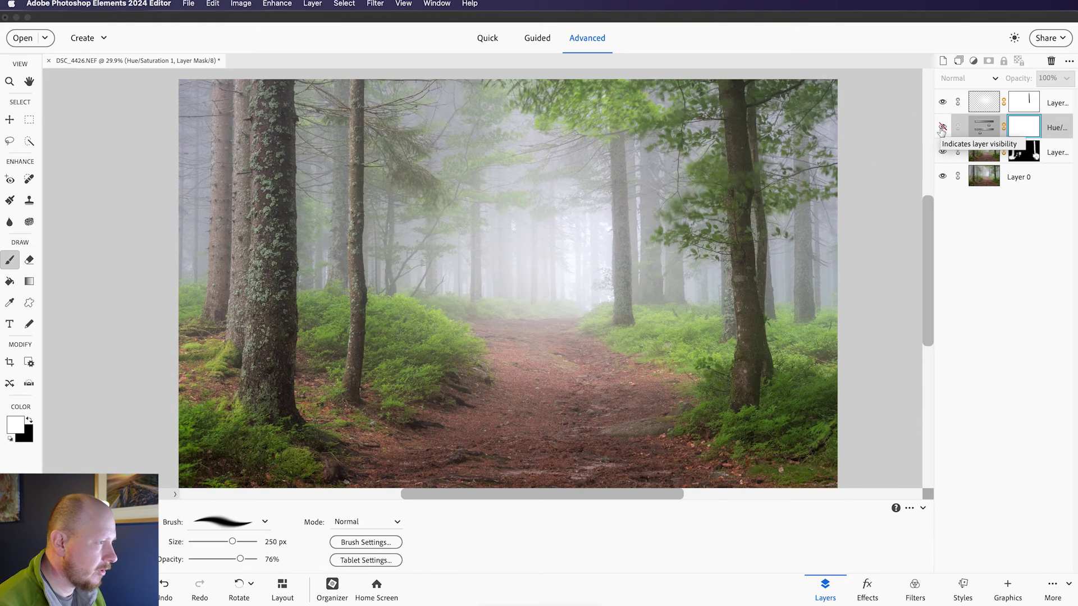
pyautogui.click(943, 127)
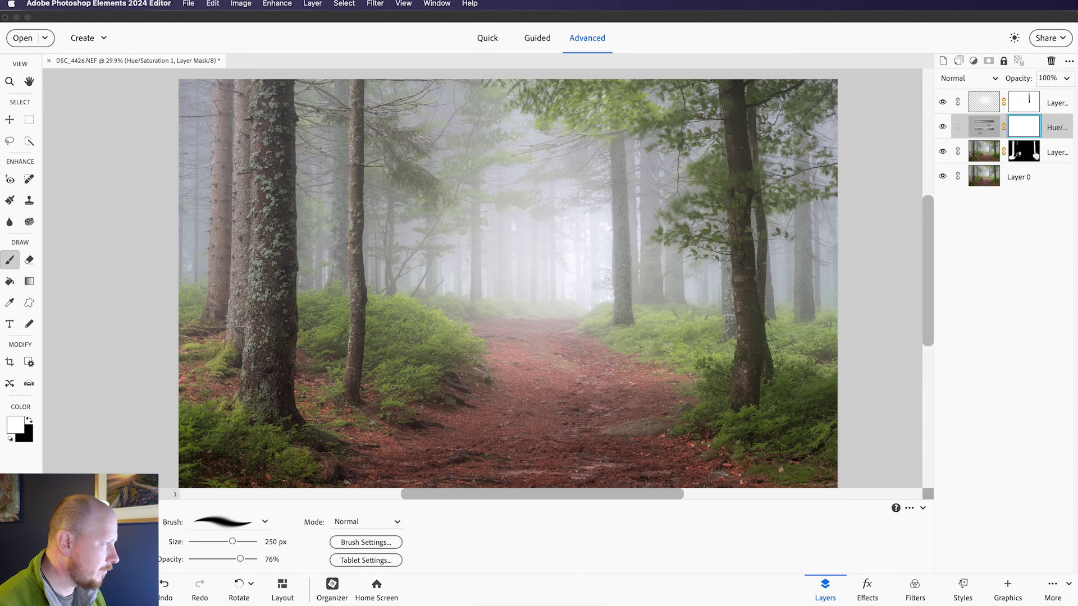
pyautogui.click(31, 281)
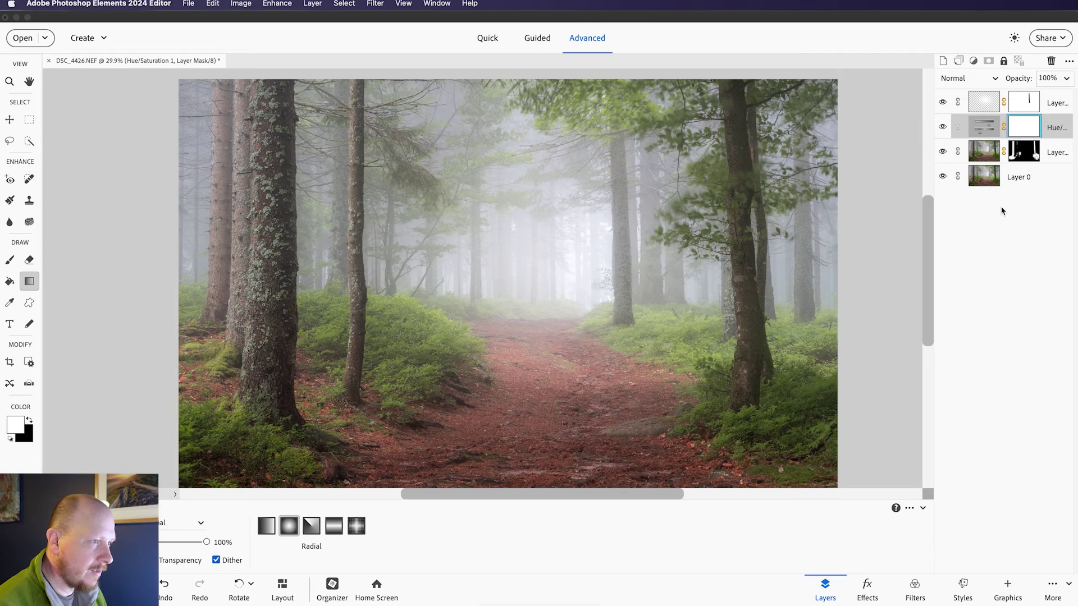
# - Add an empty Layer 2 on top and set the gradient's start colour stop to black
pyautogui.click(991, 105)
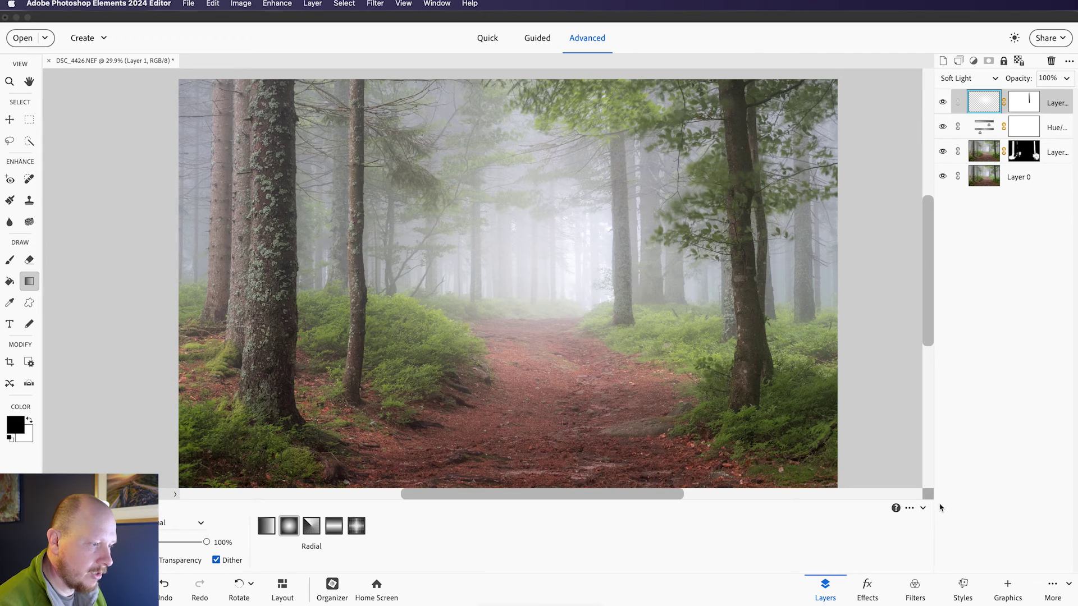
pyautogui.click(948, 63)
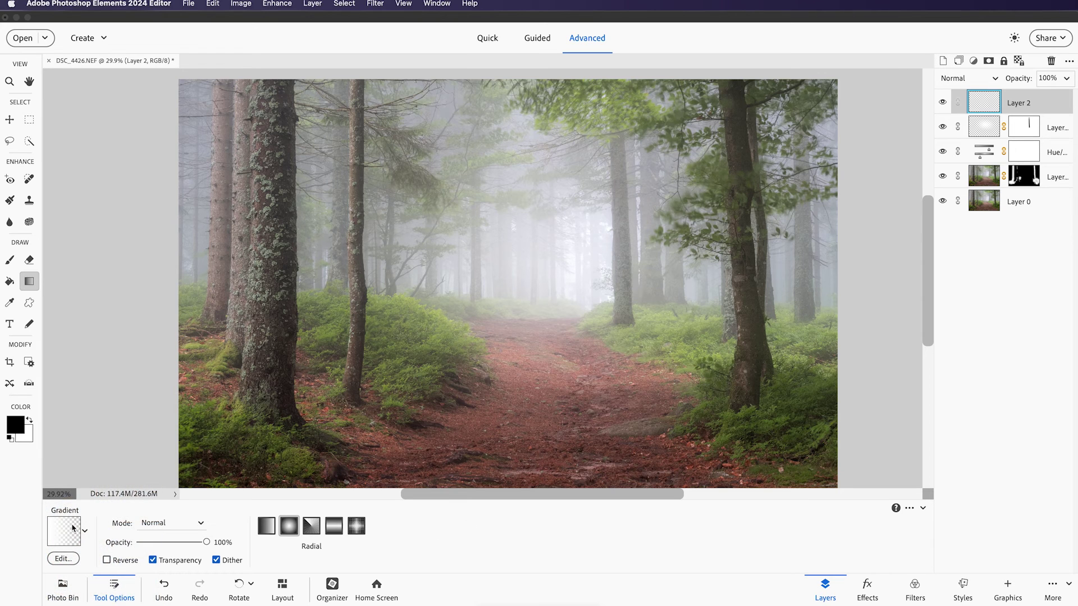
pyautogui.click(65, 536)
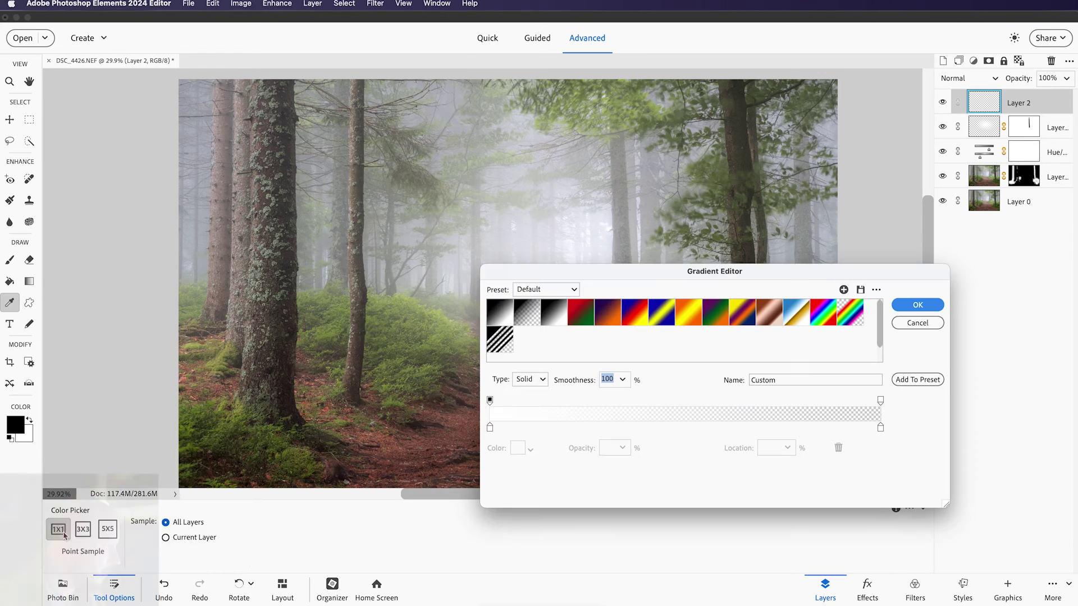
pyautogui.click(490, 429)
pyautogui.click(530, 449)
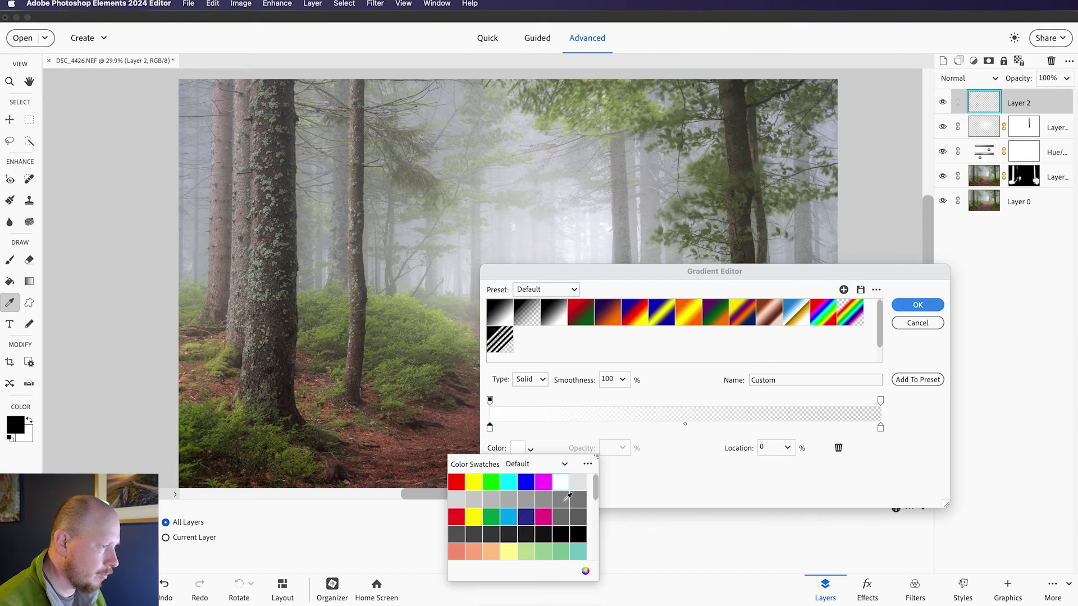
pyautogui.click(578, 534)
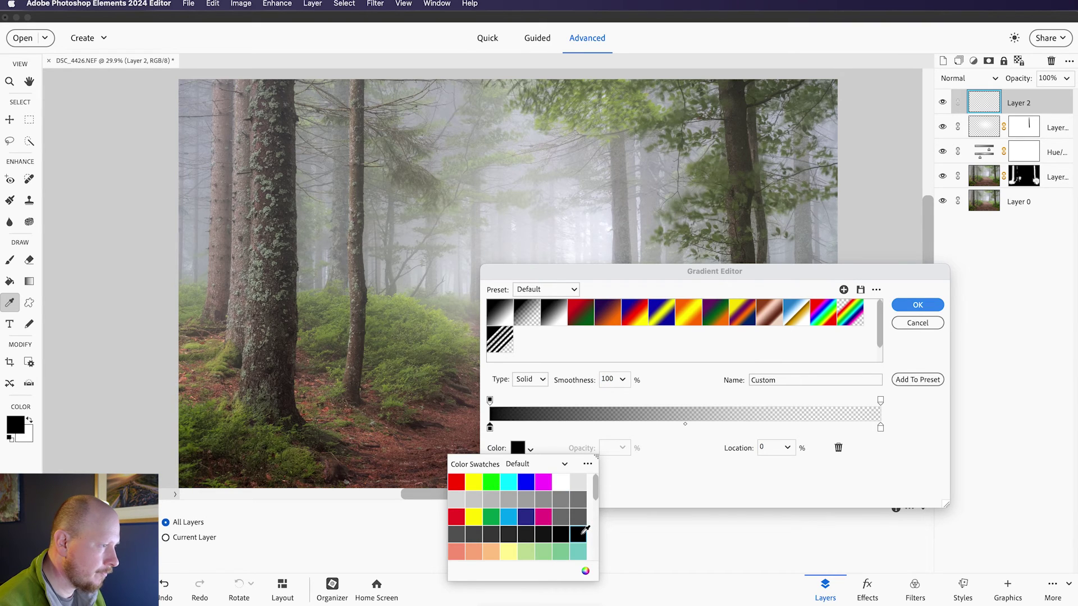
# - Make the gradient's end stop black at 0% opacity, keeping the start fully opaque
pyautogui.click(881, 429)
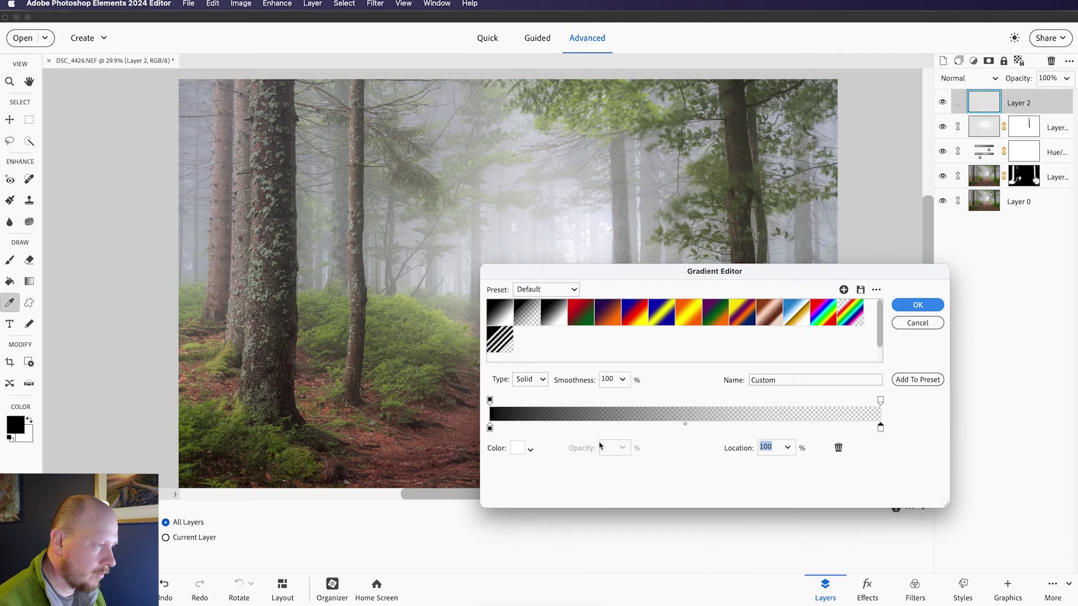
pyautogui.click(517, 448)
pyautogui.click(713, 473)
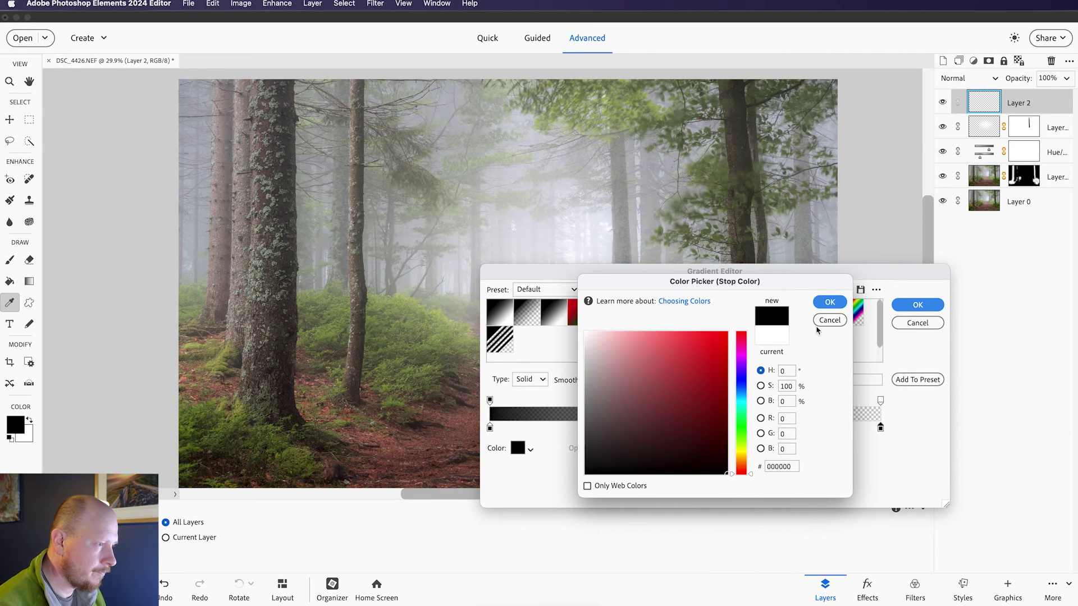
pyautogui.click(830, 302)
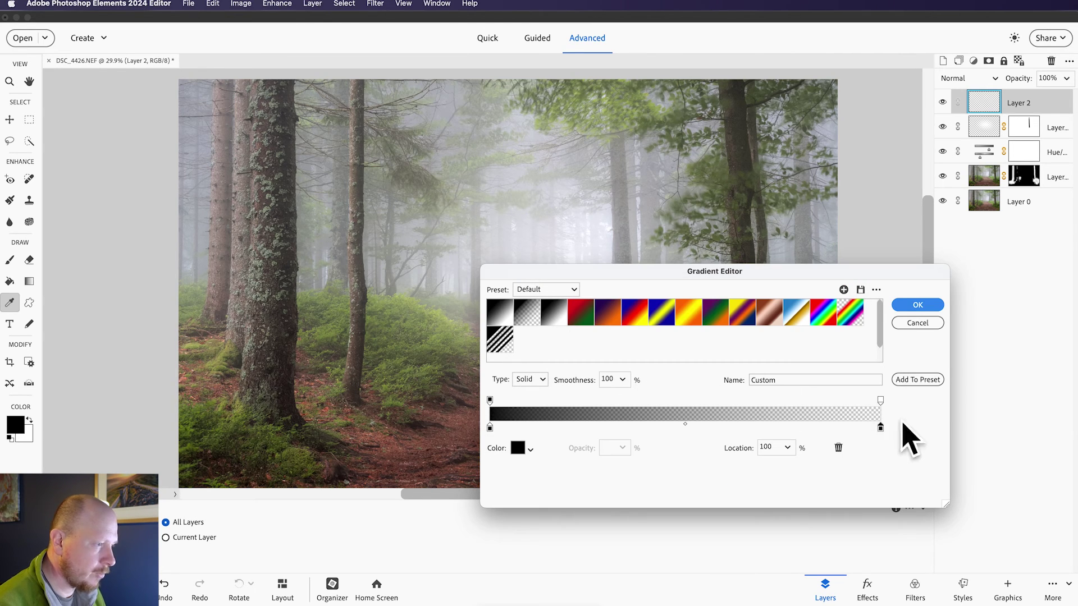
pyautogui.click(880, 400)
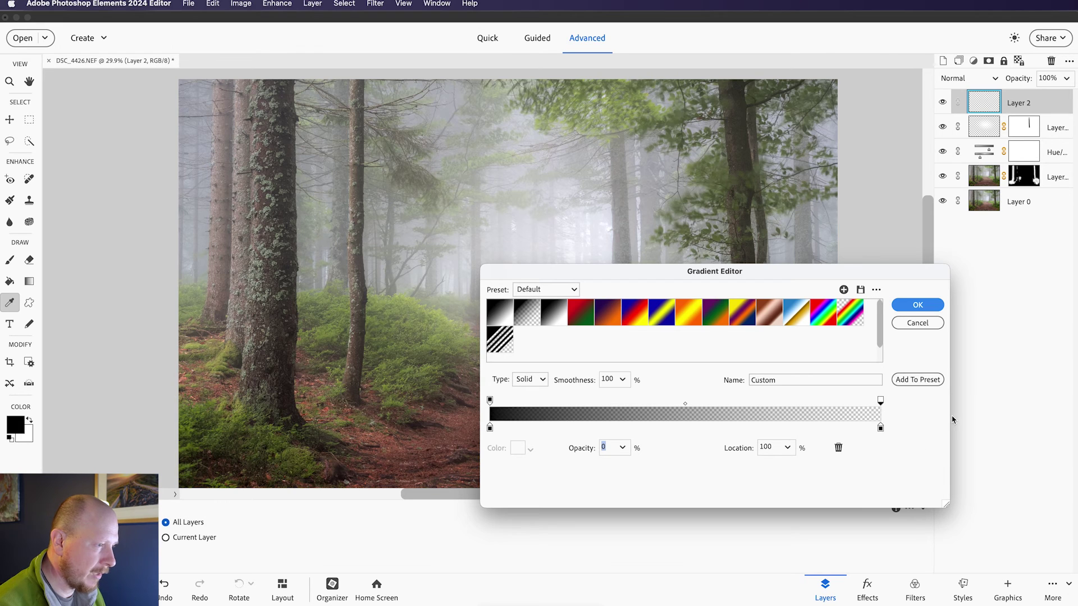
pyautogui.click(490, 401)
pyautogui.click(903, 307)
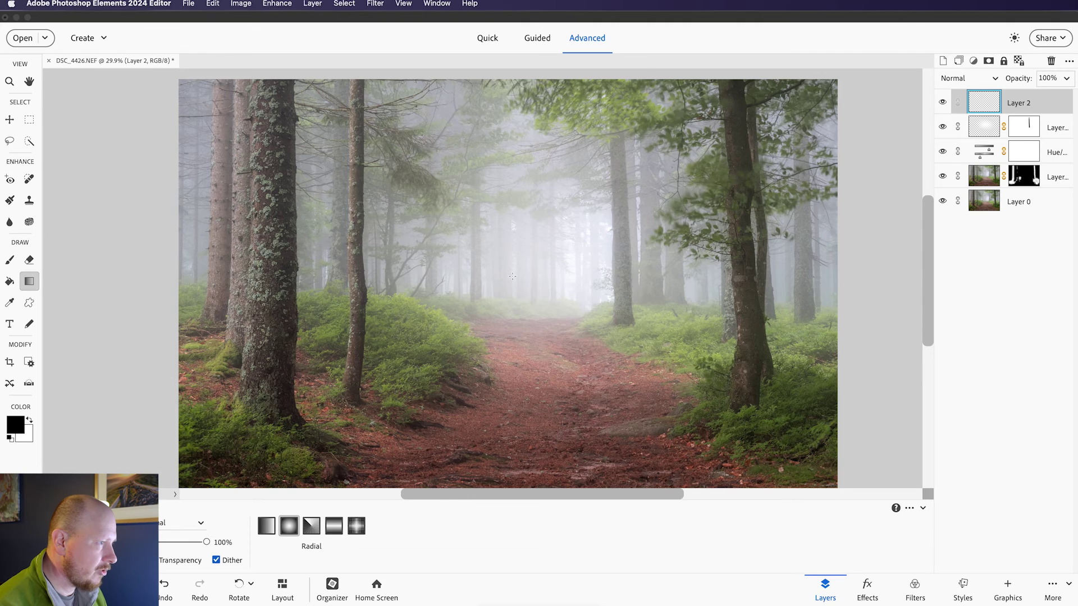
# - Draw the radial vignette gradient on Layer 2 and set its blend mode to Multiply
pyautogui.moveTo(510, 278); pyautogui.dragTo(881, 78)
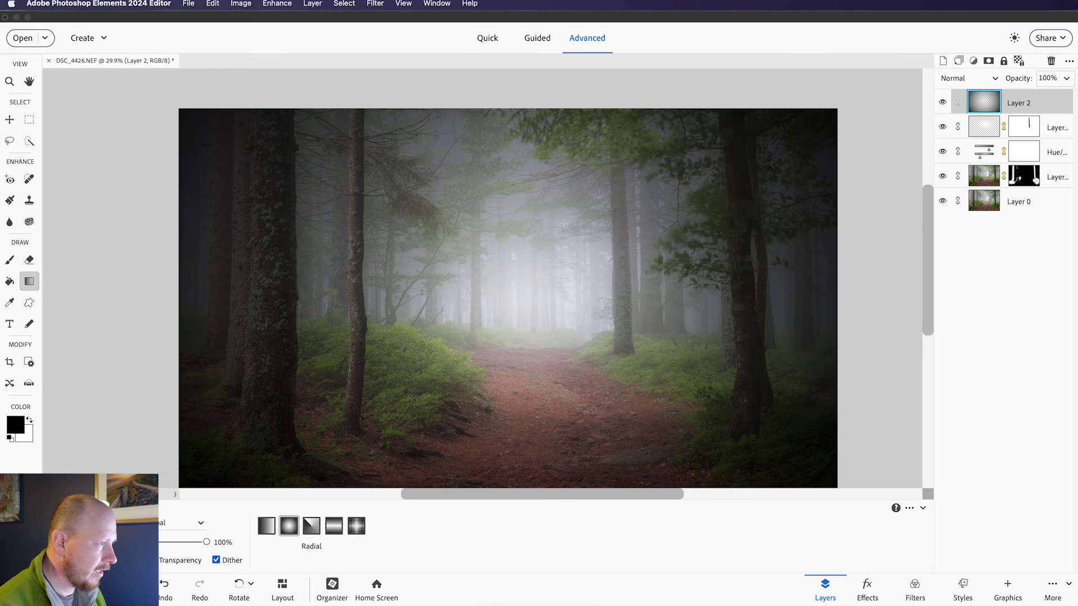
pyautogui.scroll(-3, 554, 229)
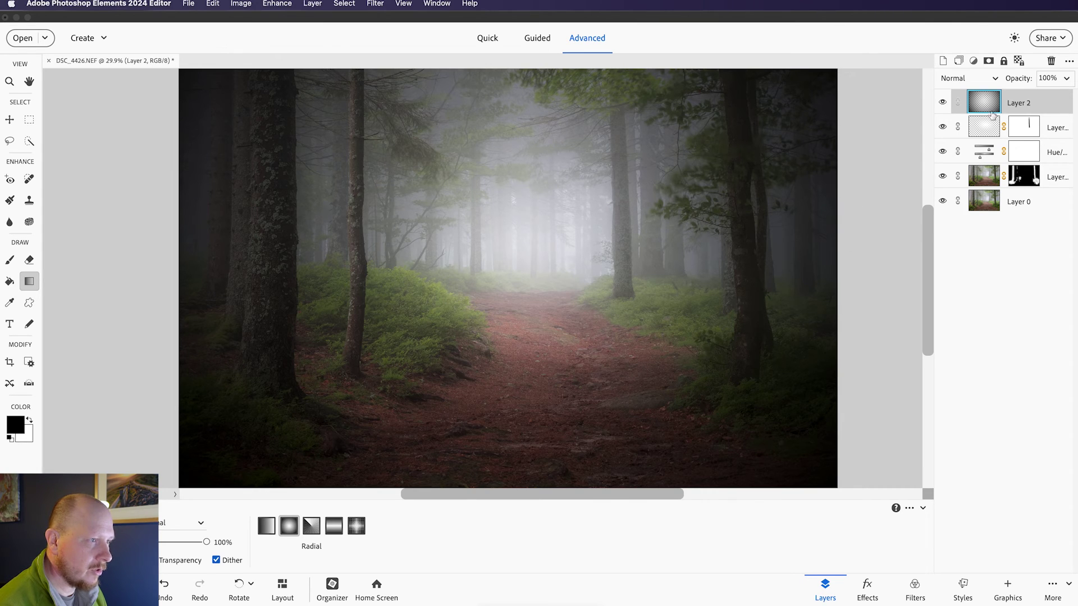
pyautogui.click(995, 78)
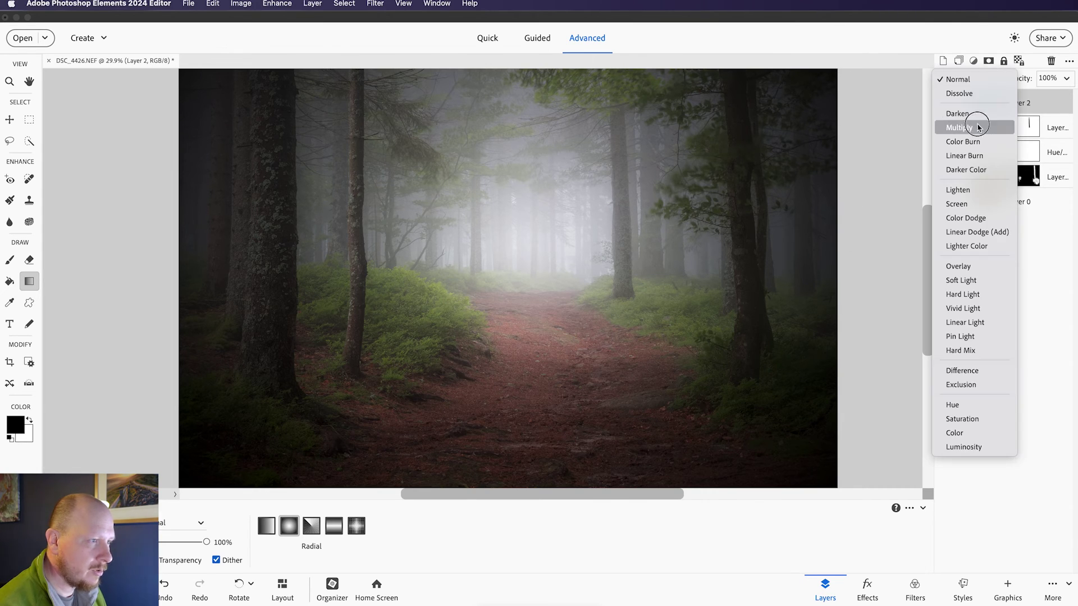
pyautogui.click(978, 128)
# - Lower Layer 2's opacity to 18% and toggle it to compare the vignette before and after
pyautogui.click(1066, 82)
pyautogui.moveTo(1066, 93); pyautogui.dragTo(1022, 94)
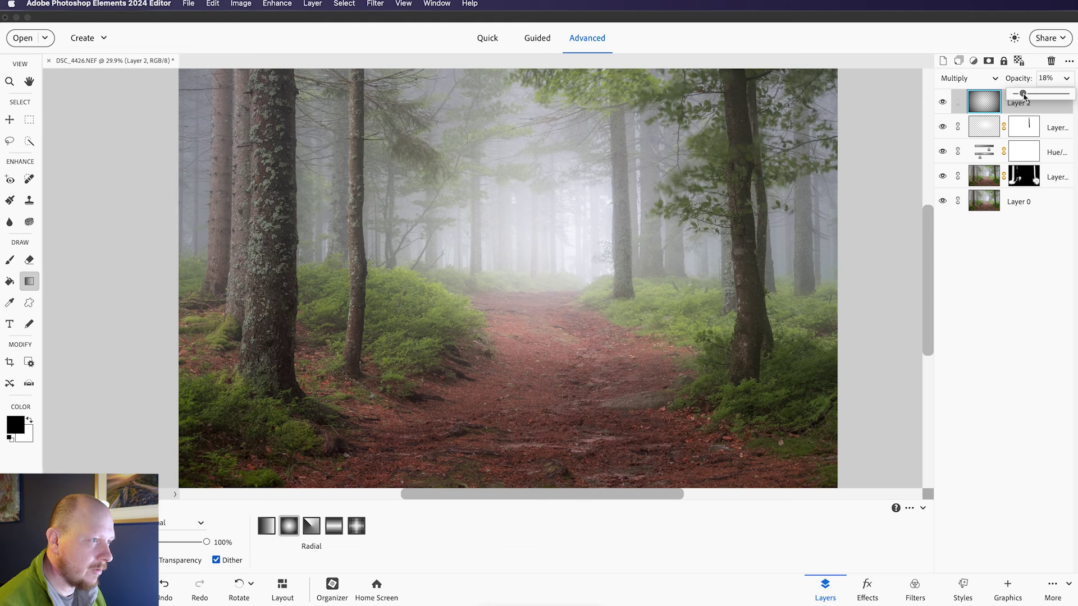
pyautogui.click(943, 102)
pyautogui.click(943, 102)
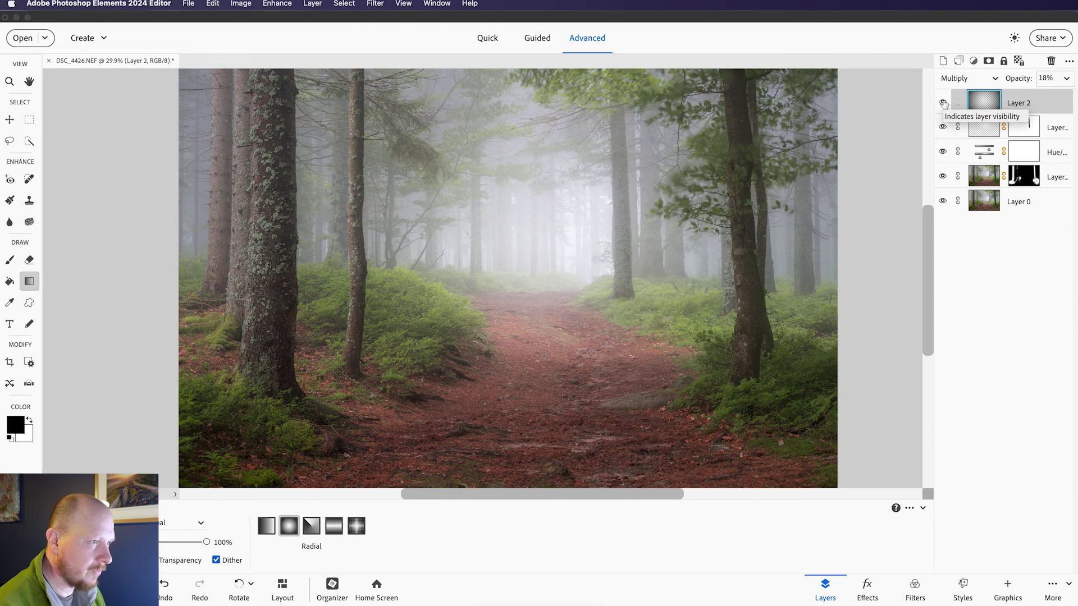
pyautogui.click(944, 102)
pyautogui.click(943, 102)
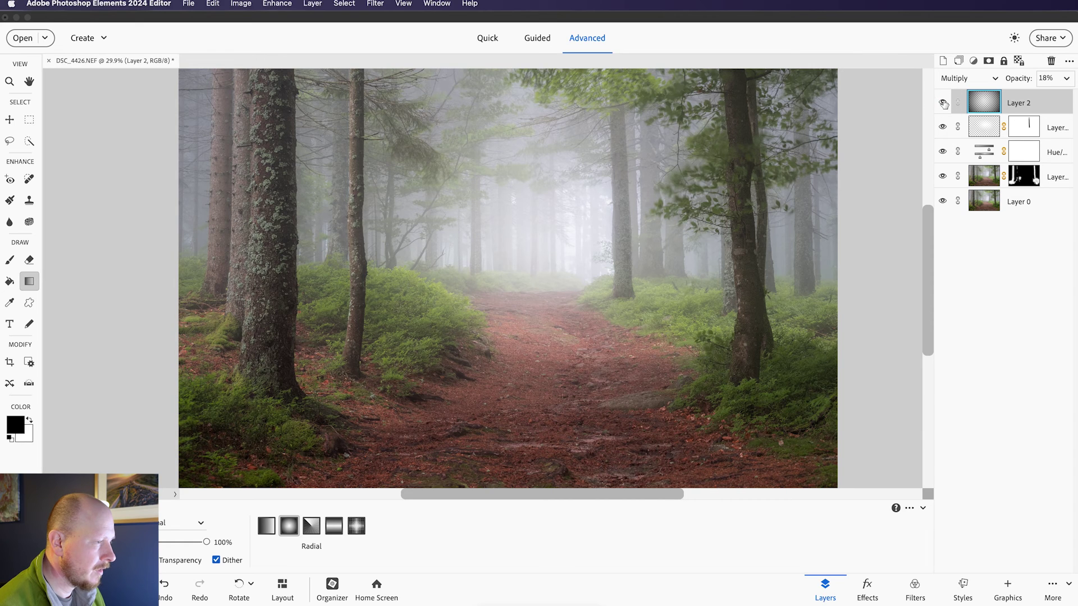